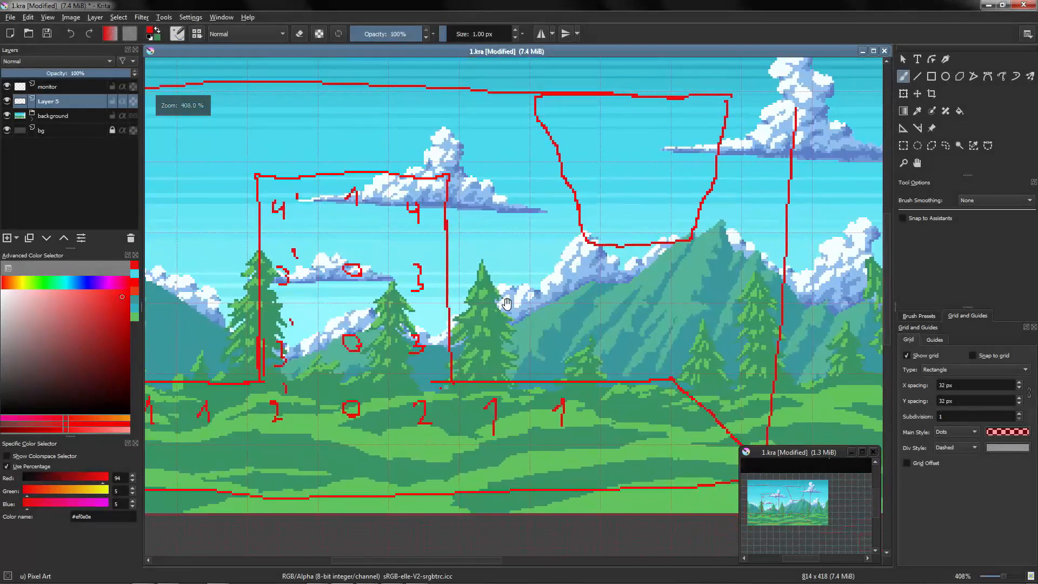
Step: Undo the red numbers and the large outer frame sketched over the background, keeping the ground line and inner outlines
left_click_drag(515, 254, 480, 257)
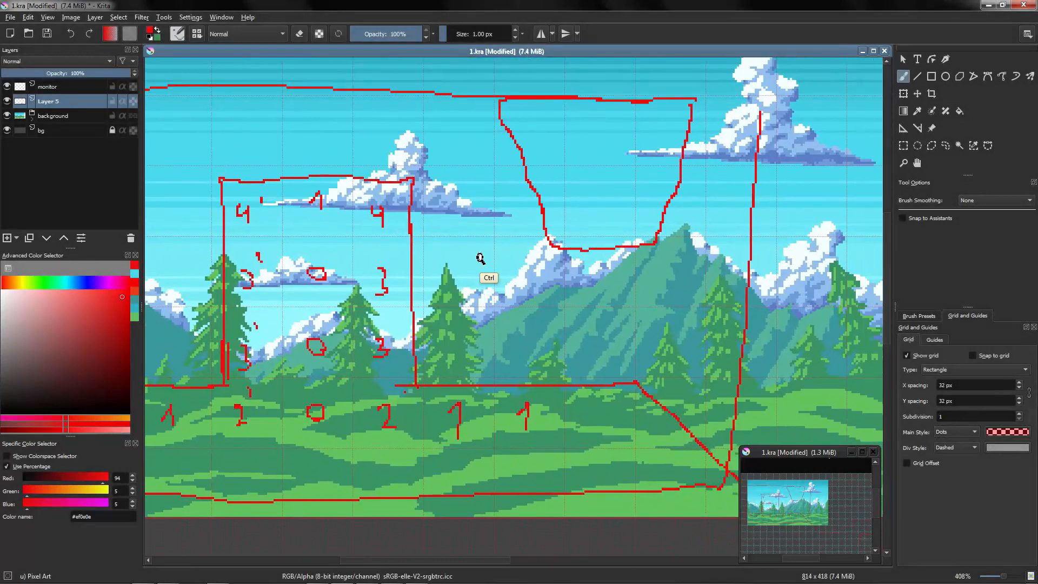
mouse_move(494, 329)
left_mouse_down()
mouse_move(515, 235)
mouse_move(551, 334)
mouse_move(604, 317)
left_mouse_up()
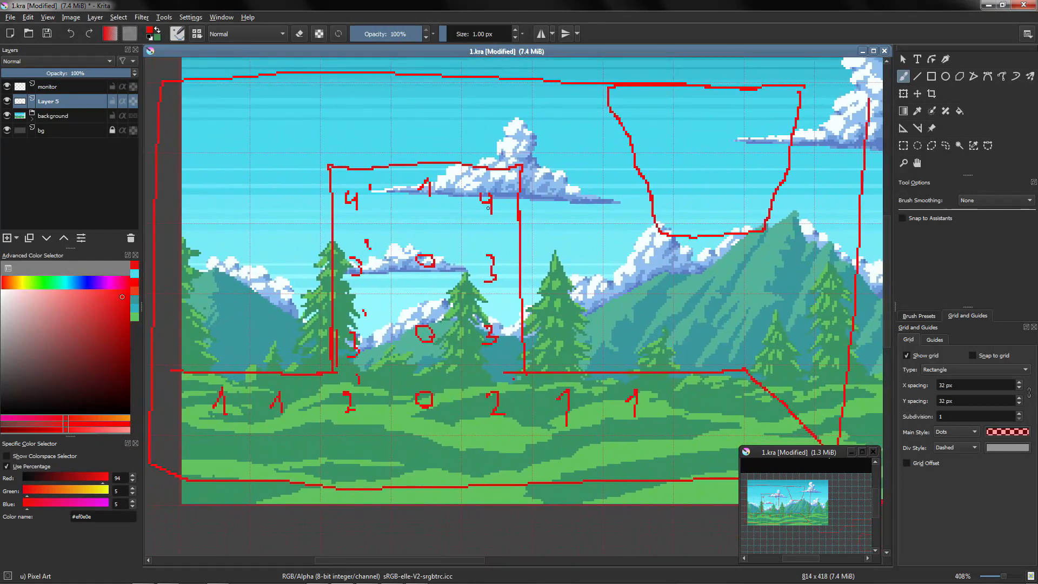
left_click_drag(447, 245, 418, 203)
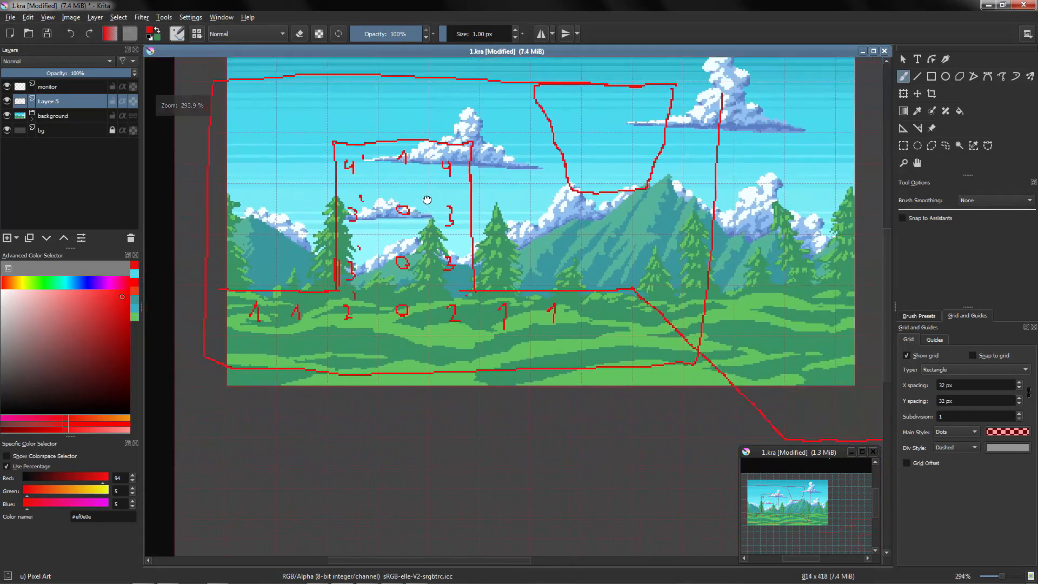
left_click_drag(442, 153, 489, 251)
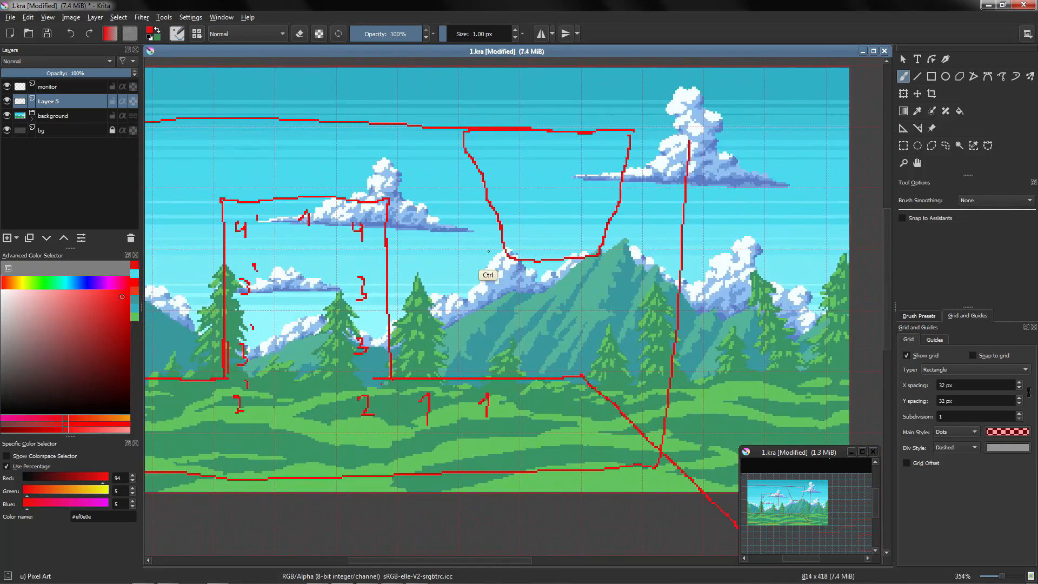
key("ctrl+z")
key("ctrl+z")
key("ctrl+z")
key("ctrl+z")
key("ctrl+z")
key("ctrl+z")
key("ctrl+z")
key("ctrl+z")
key("ctrl+z")
key("ctrl+z")
key("ctrl+z")
key("ctrl+z")
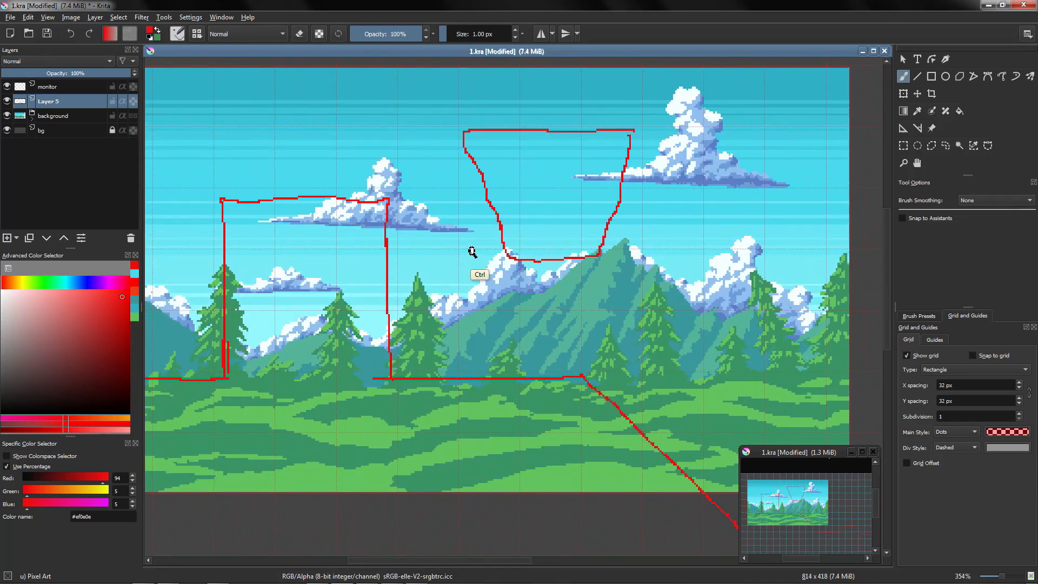
Step: Draw a red number 1 just below the ground line, near the middle of the landscape
left_click_drag(472, 253, 478, 265)
left_click_drag(478, 265, 480, 177)
mouse_move(454, 296)
left_mouse_down()
mouse_move(526, 283)
mouse_move(531, 301)
mouse_move(505, 287)
mouse_move(528, 322)
mouse_move(481, 343)
left_mouse_up()
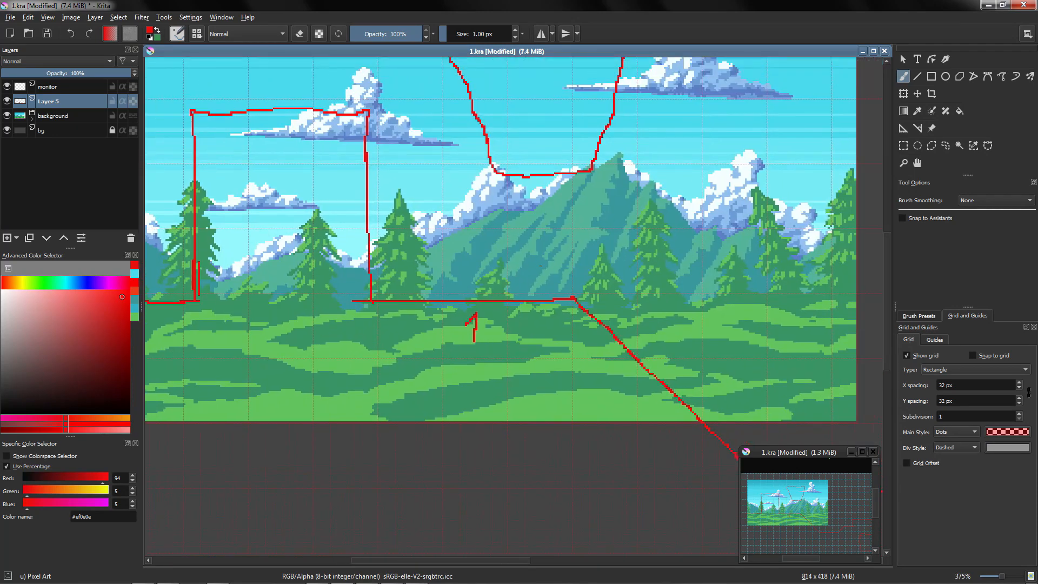
Step: Create a new 32 × 32 px RGB/Alpha document at 300 ppi
left_click(11, 17)
left_click(38, 29)
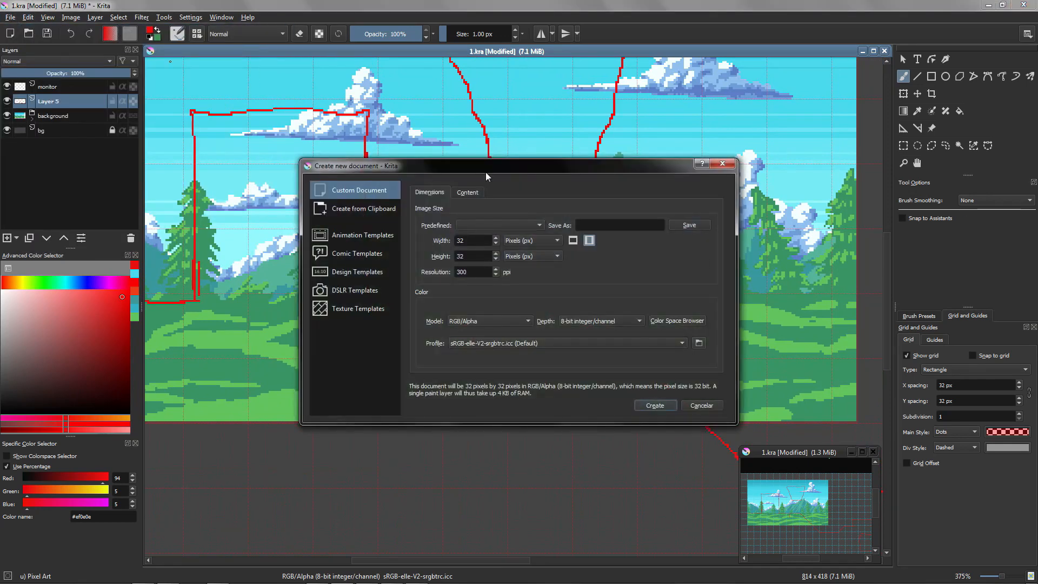
left_click_drag(486, 167, 641, 110)
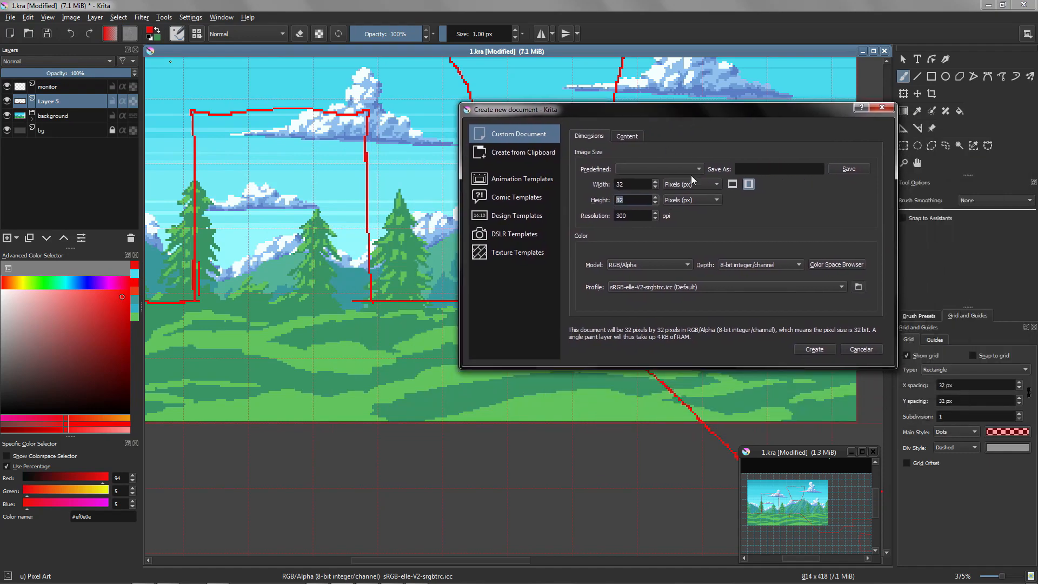
left_click(821, 348)
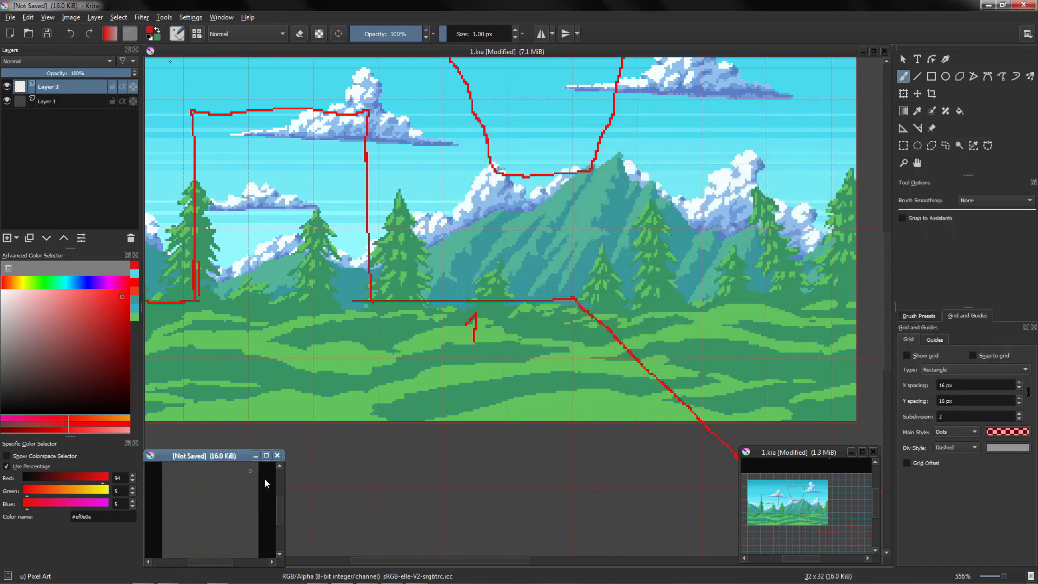
Step: Move the new document's window over the landscape image and enlarge it so the whole canvas fits
left_click_drag(199, 460, 259, 407)
left_click_drag(344, 398, 542, 196)
left_click_drag(435, 205, 448, 228)
scroll(348, 296, "down", 4)
scroll(366, 327, "up", 3)
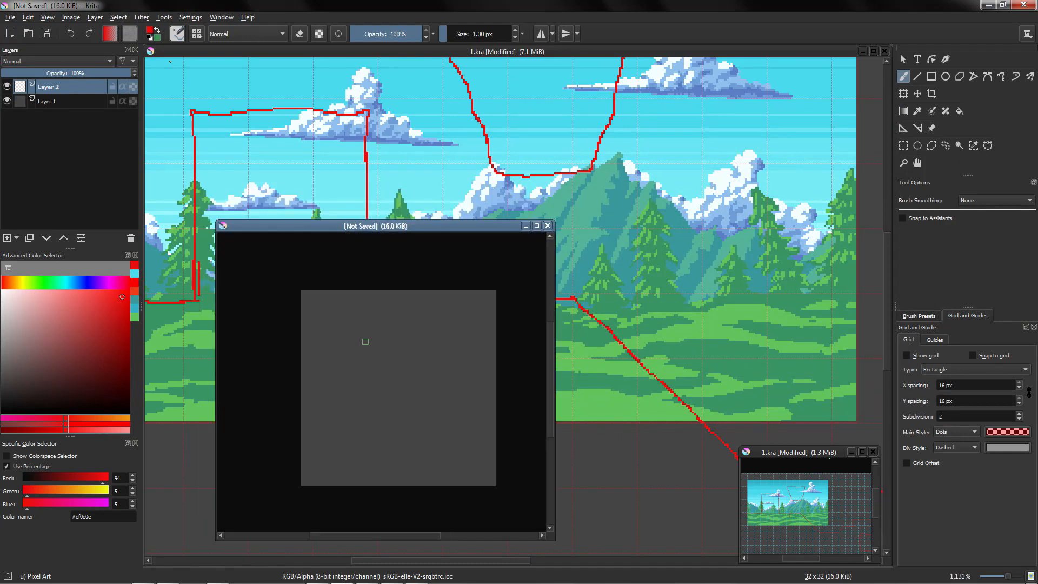
scroll(366, 341, "down", 1)
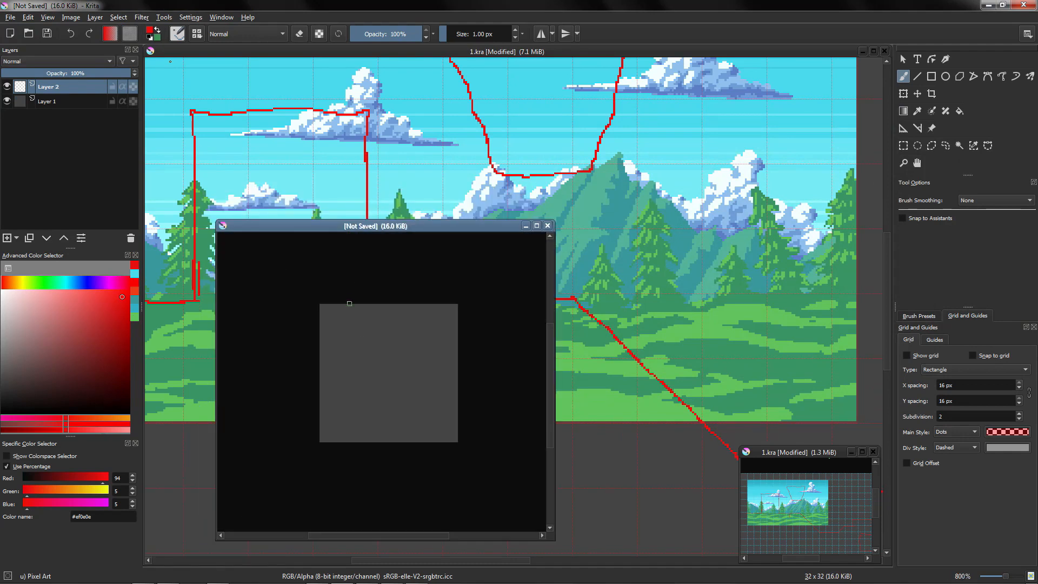
Step: Sketch red test marks on the empty tile, including an arrow and a number 1, and undo them
scroll(310, 330, "up", 3)
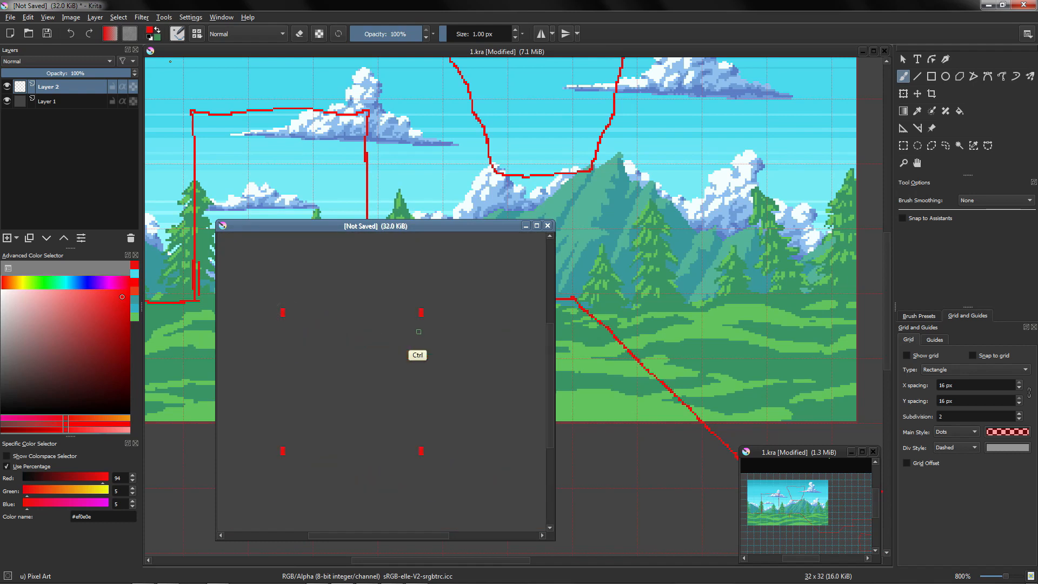
scroll(403, 329, "down", 2)
scroll(395, 328, "up", 1)
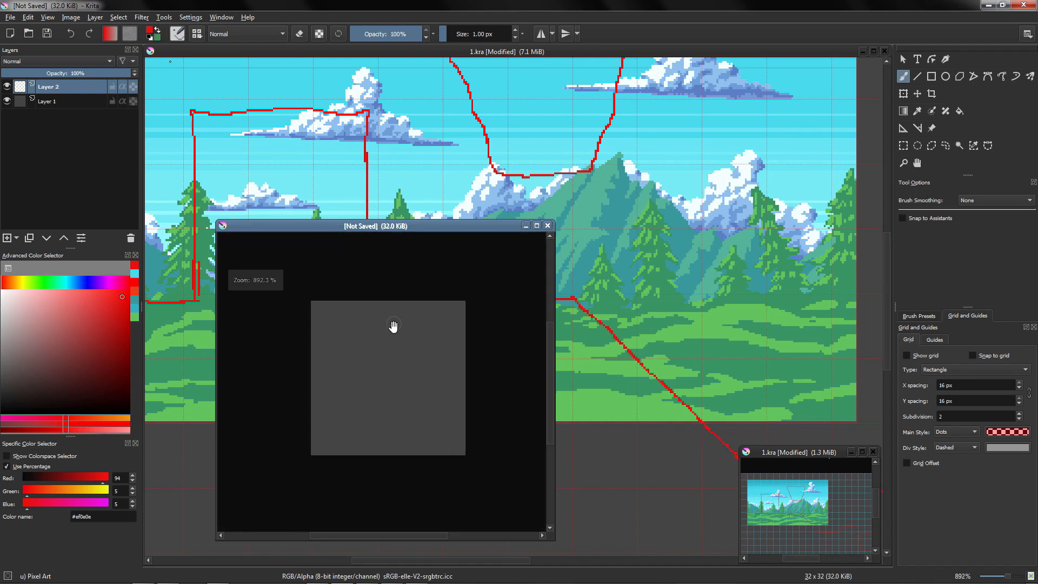
mouse_move(394, 329)
left_mouse_down()
mouse_move(366, 333)
mouse_move(378, 331)
left_mouse_up()
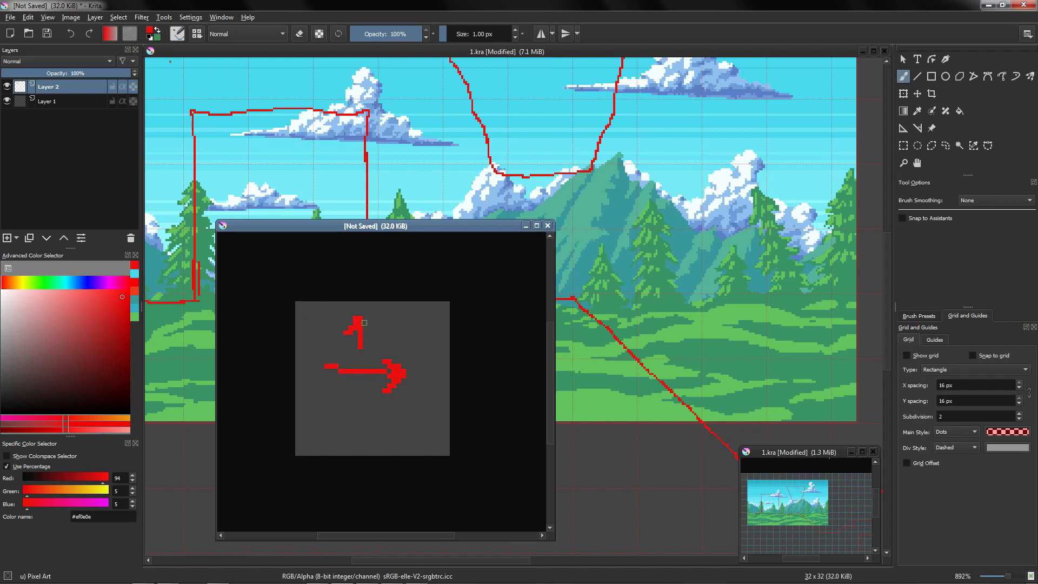
left_click_drag(364, 319, 366, 304)
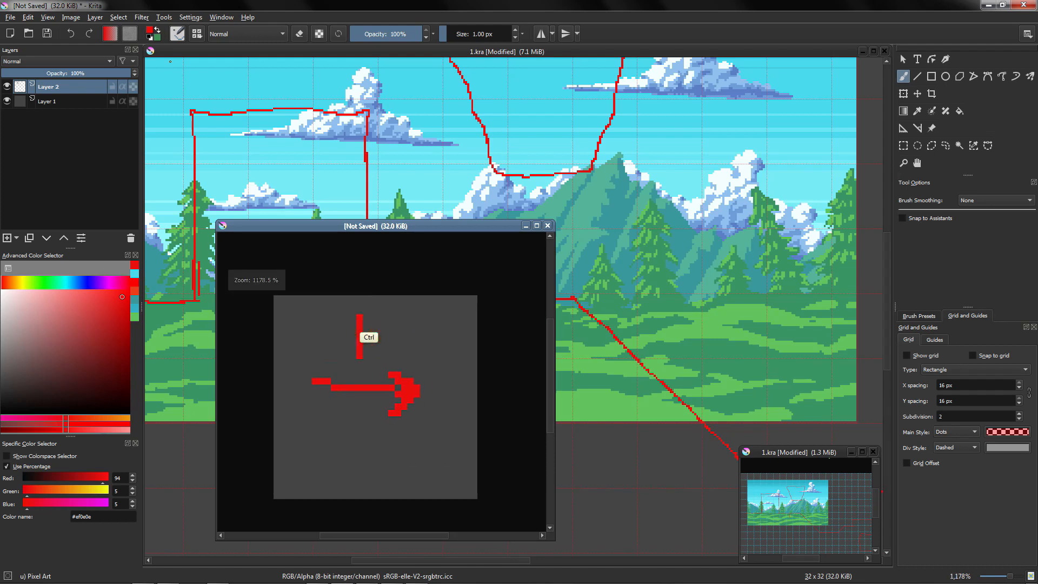
key("ctrl+z")
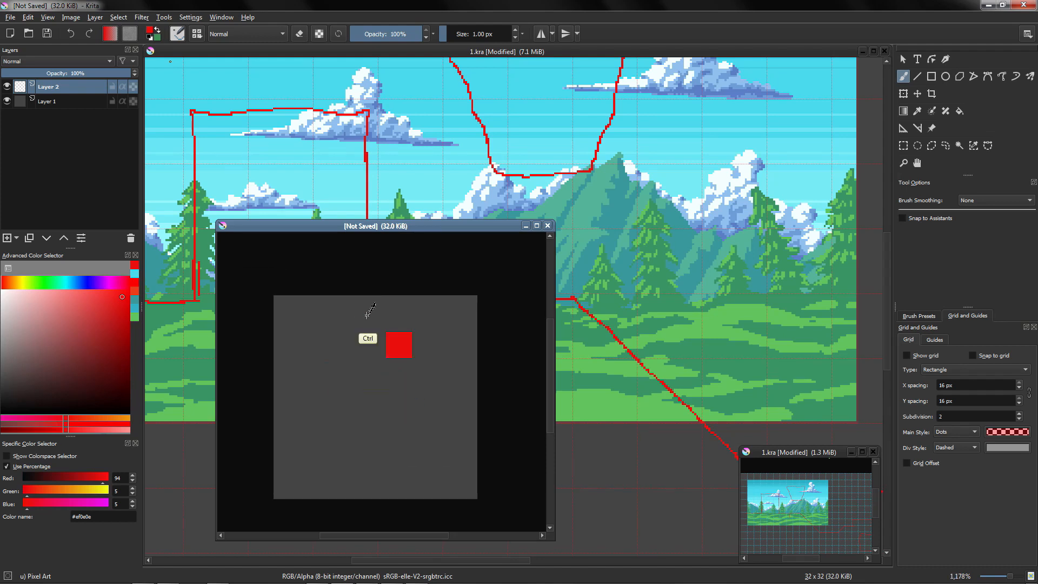
Step: Fill the whole tile with a muted reddish brown (#724444)
mouse_move(368, 314)
left_mouse_down()
mouse_move(362, 333)
mouse_move(387, 313)
mouse_move(370, 320)
mouse_move(378, 325)
left_mouse_up()
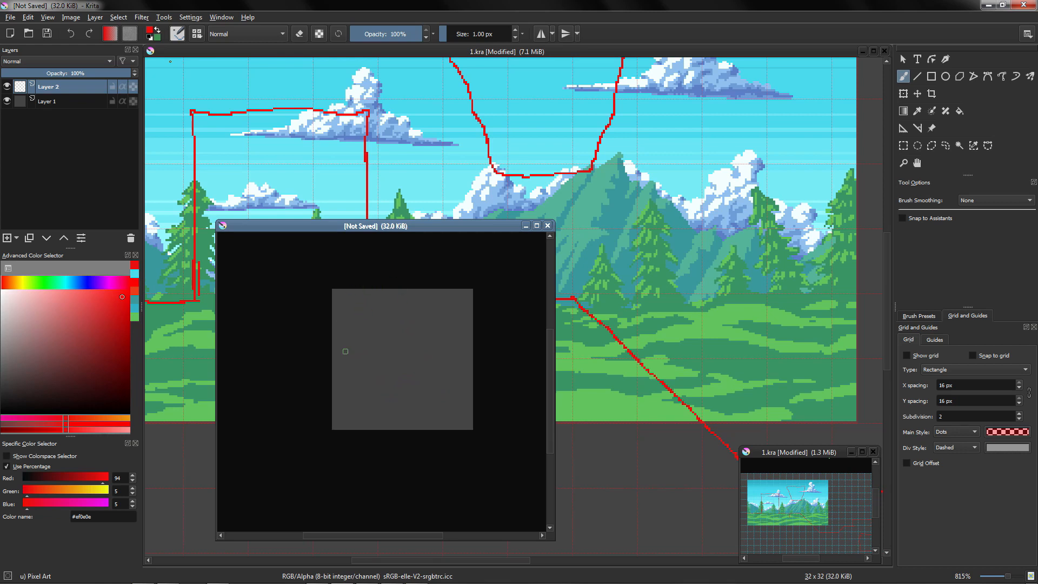
mouse_move(382, 328)
left_mouse_down()
mouse_move(384, 341)
mouse_move(366, 341)
mouse_move(383, 345)
left_mouse_up()
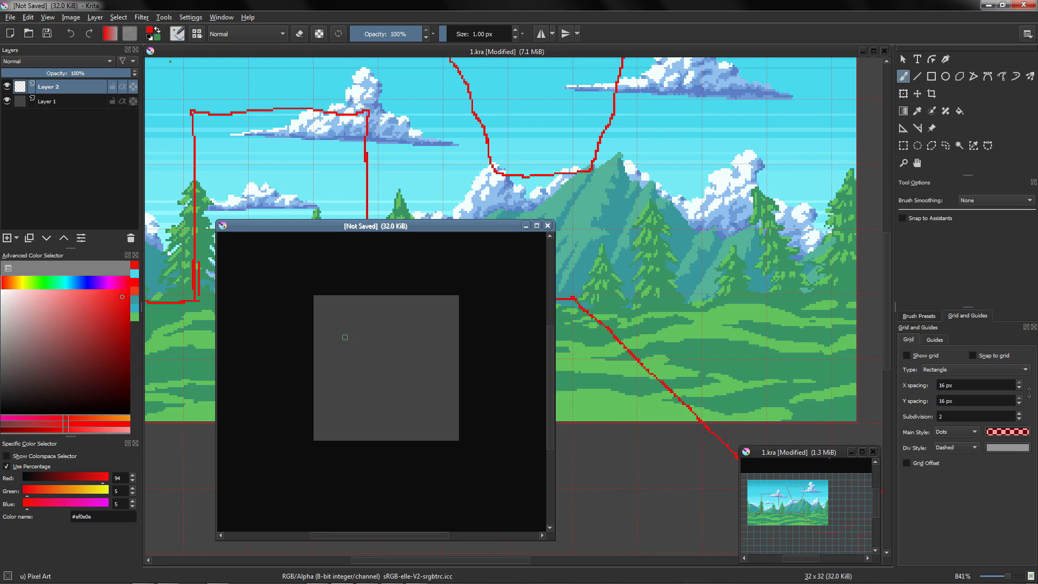
key("f")
left_click(52, 358)
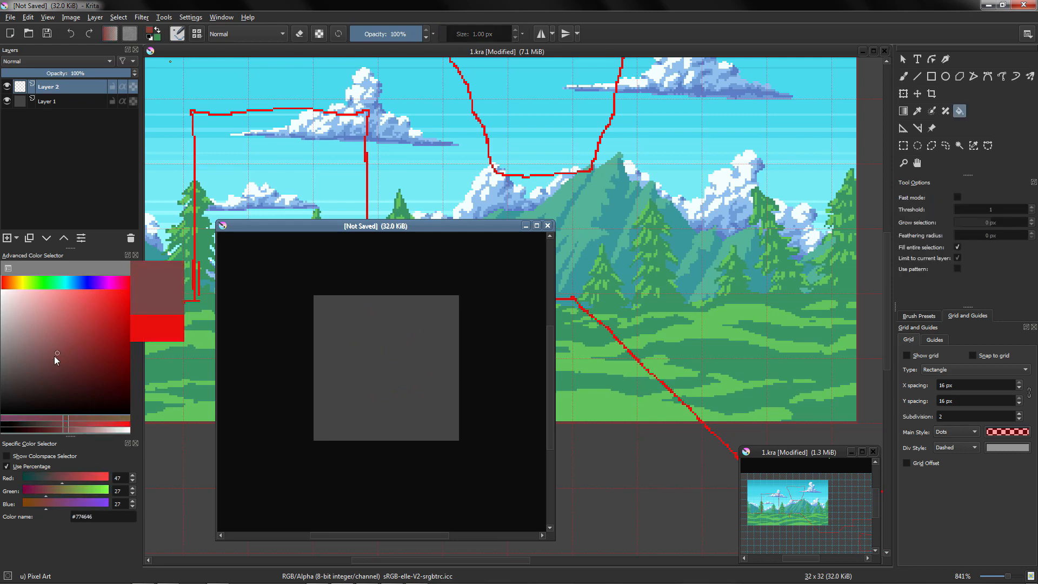
left_click(418, 354)
mouse_move(420, 355)
left_mouse_down()
mouse_move(412, 346)
mouse_move(427, 362)
left_mouse_up()
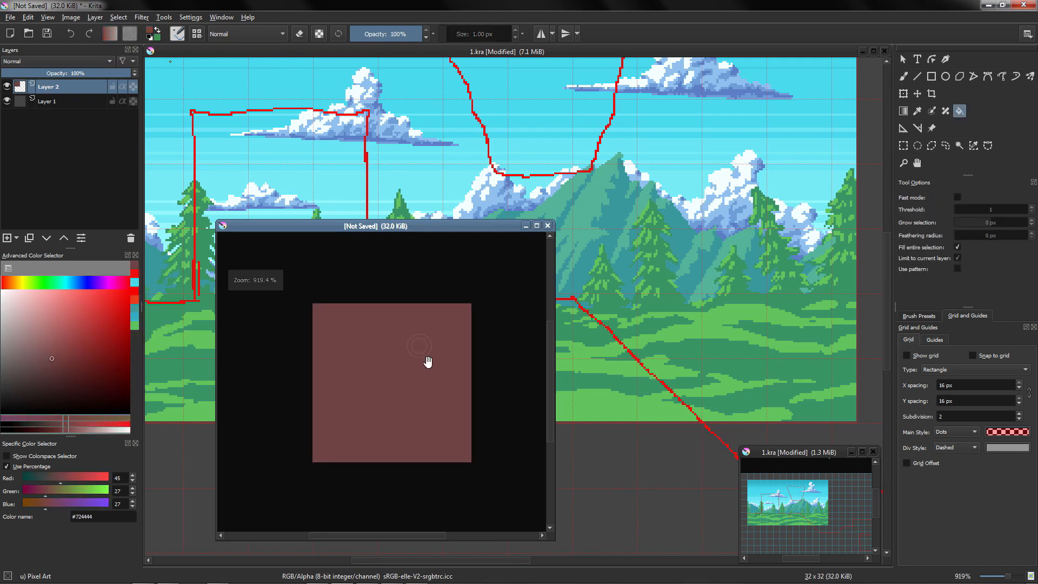
Step: Extend the canvas upward by 2 px with the Crop tool, to 32 × 34 px, and return to the brush
left_click(931, 94)
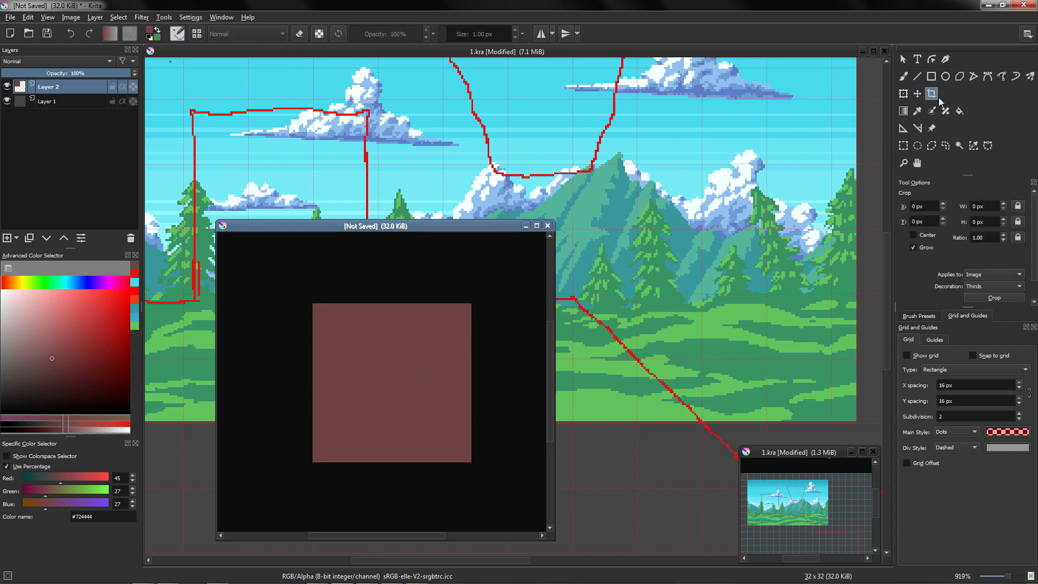
left_click(390, 362)
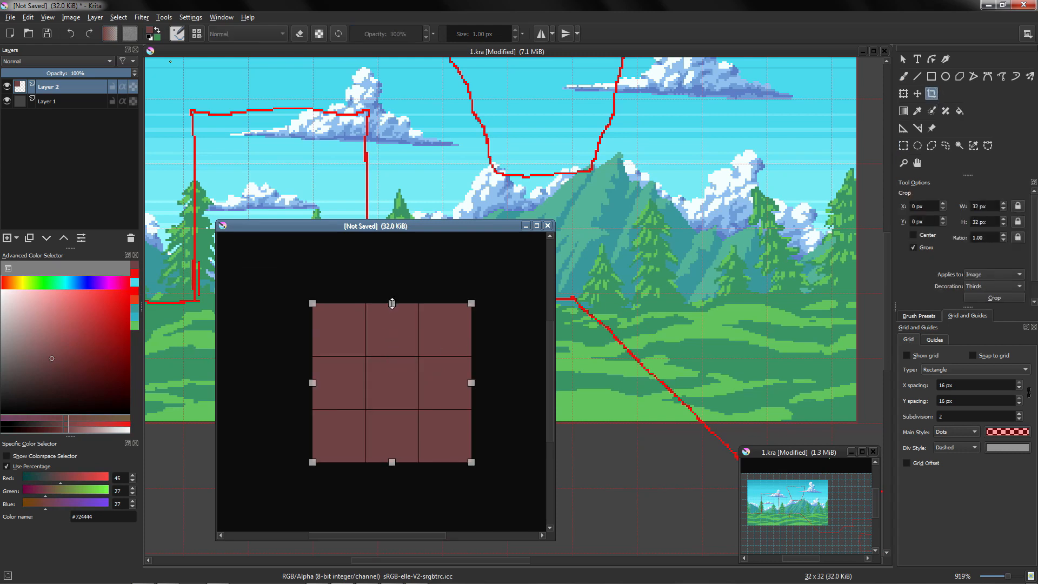
left_click_drag(392, 303, 393, 292)
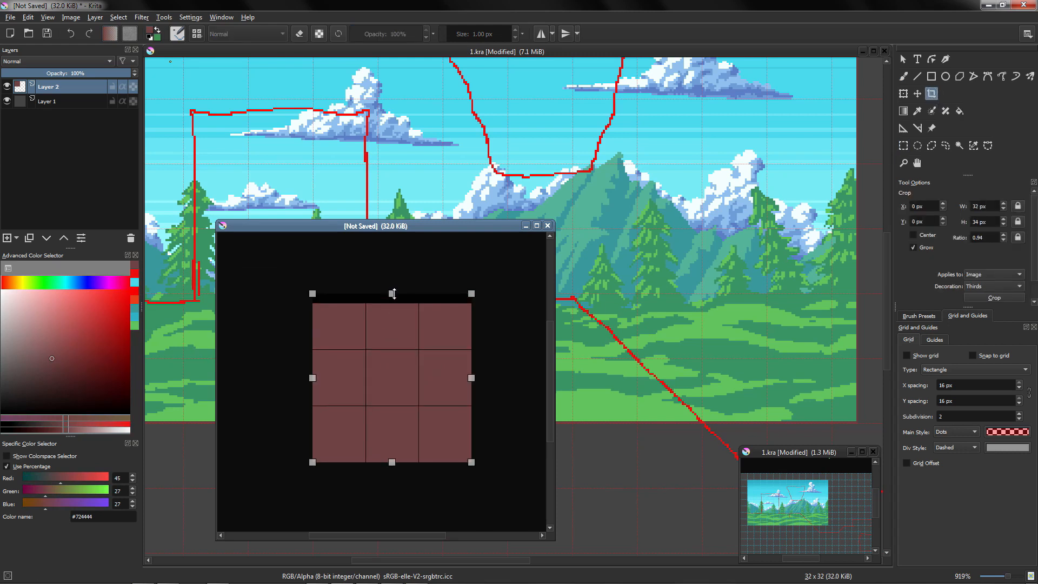
key("Return")
key("f")
key("b")
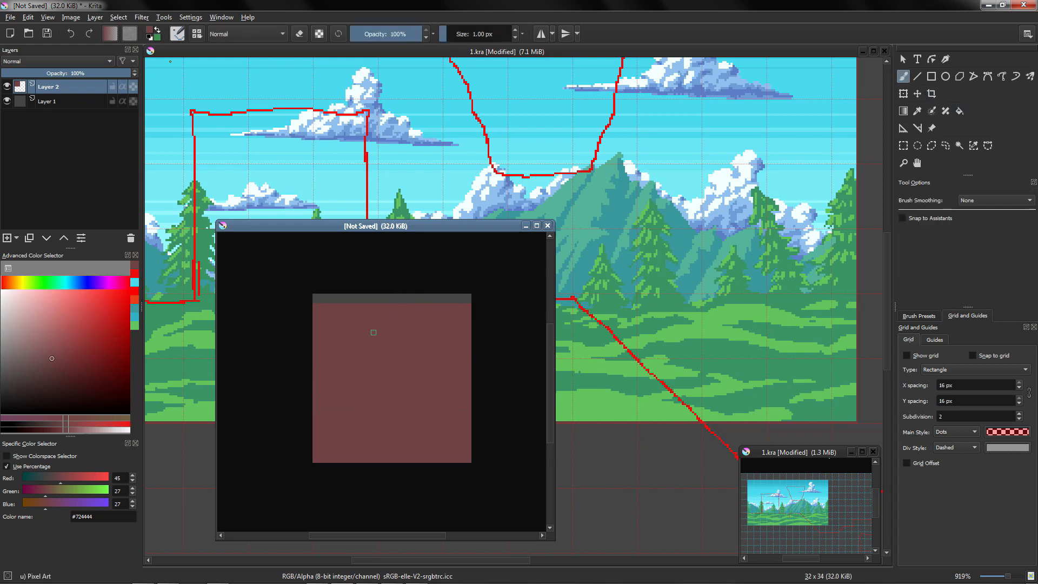
Step: Check how the tile repeats in wrap-around mode and return to the single-tile view
key("w")
mouse_move(417, 367)
left_mouse_down()
mouse_move(394, 445)
mouse_move(404, 374)
left_mouse_up()
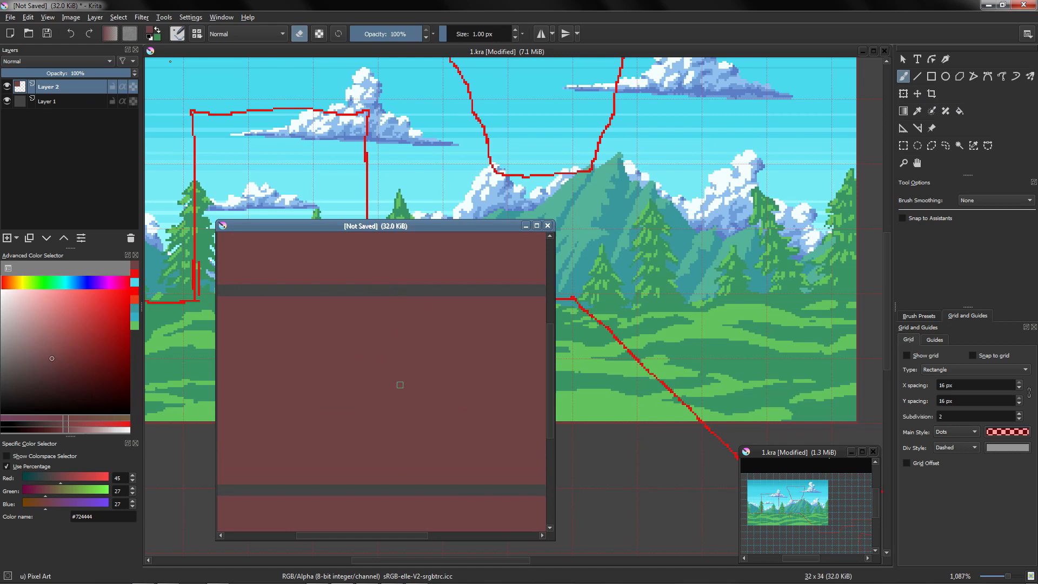
left_click_drag(394, 306, 394, 339)
mouse_move(357, 301)
left_mouse_down()
mouse_move(387, 301)
mouse_move(324, 292)
mouse_move(342, 301)
left_mouse_up()
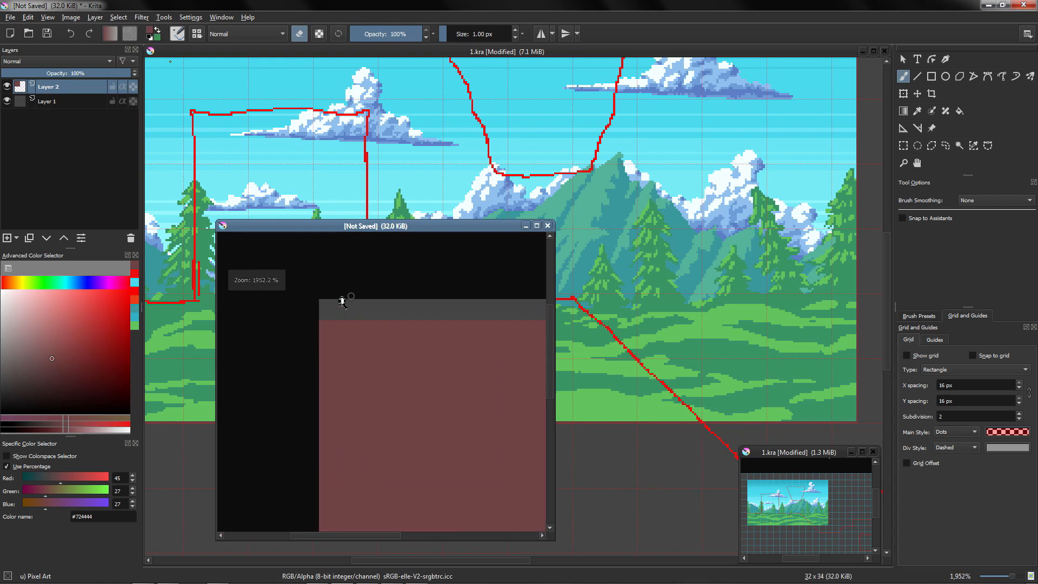
Step: Paint a 2 × 2 px light green swatch (#90d64a) at the start of the empty strip above the tile
left_click_drag(46, 283, 31, 283)
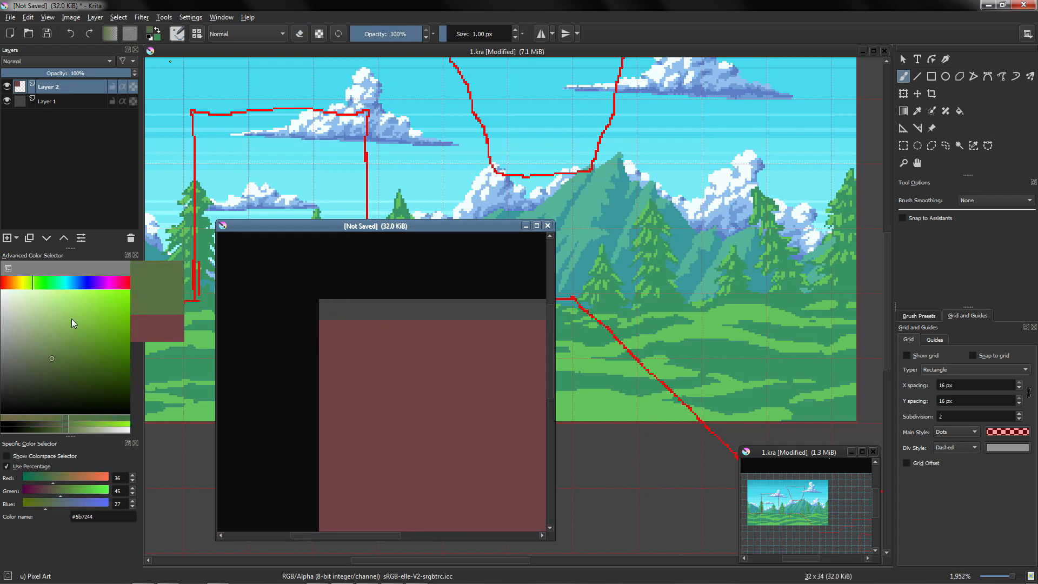
left_click(93, 310)
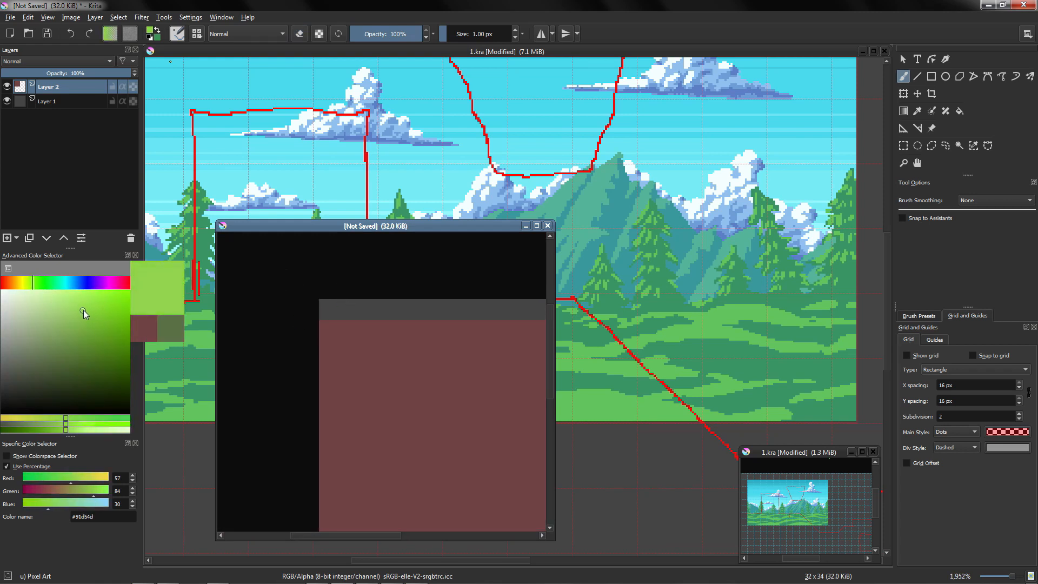
left_click_drag(84, 310, 86, 309)
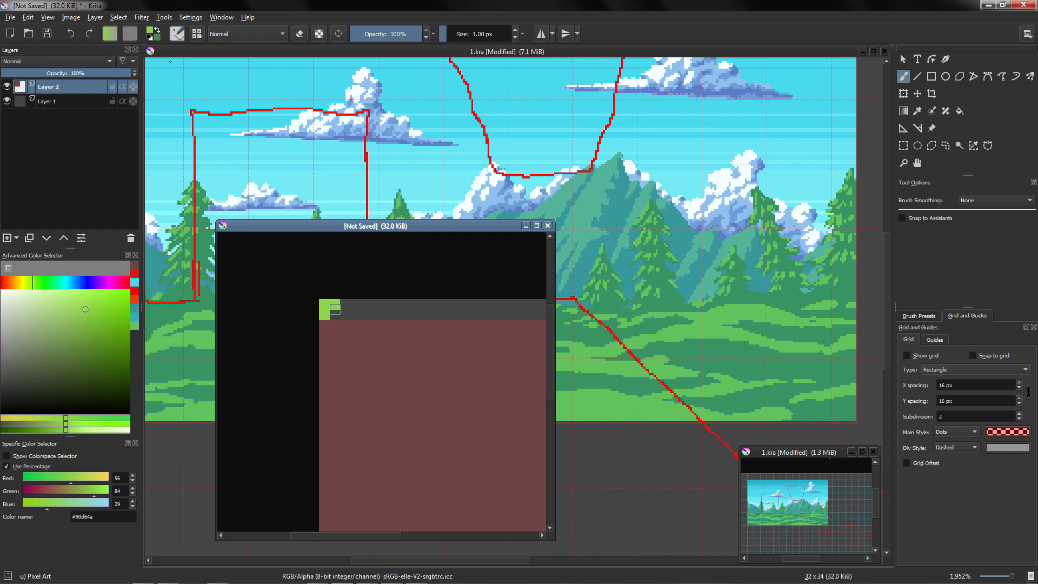
mouse_move(335, 309)
left_mouse_down()
mouse_move(345, 294)
mouse_move(323, 302)
left_mouse_up()
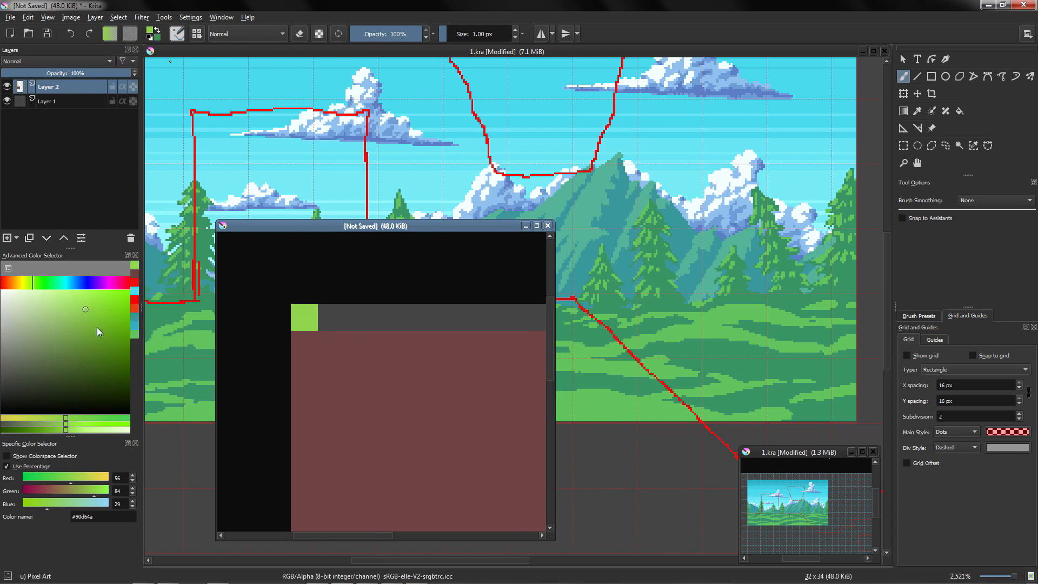
Step: Add a medium green swatch and a dark bluish-green swatch (#1b784c) beside the light green one
left_click(97, 328)
left_click(37, 284)
left_click(332, 317)
left_click(101, 355)
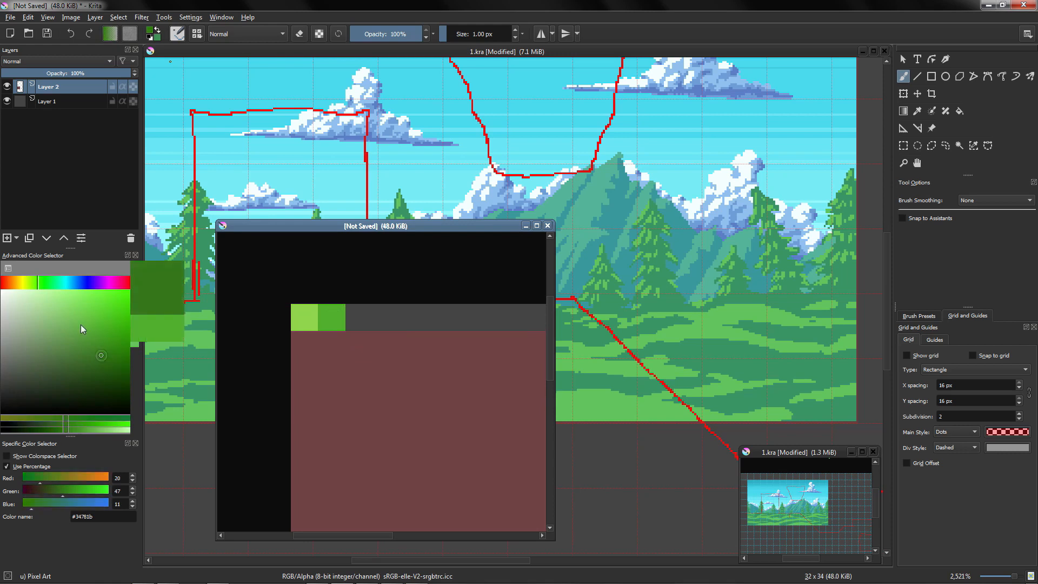
left_click(55, 282)
left_click(359, 317)
left_click_drag(387, 325, 326, 316)
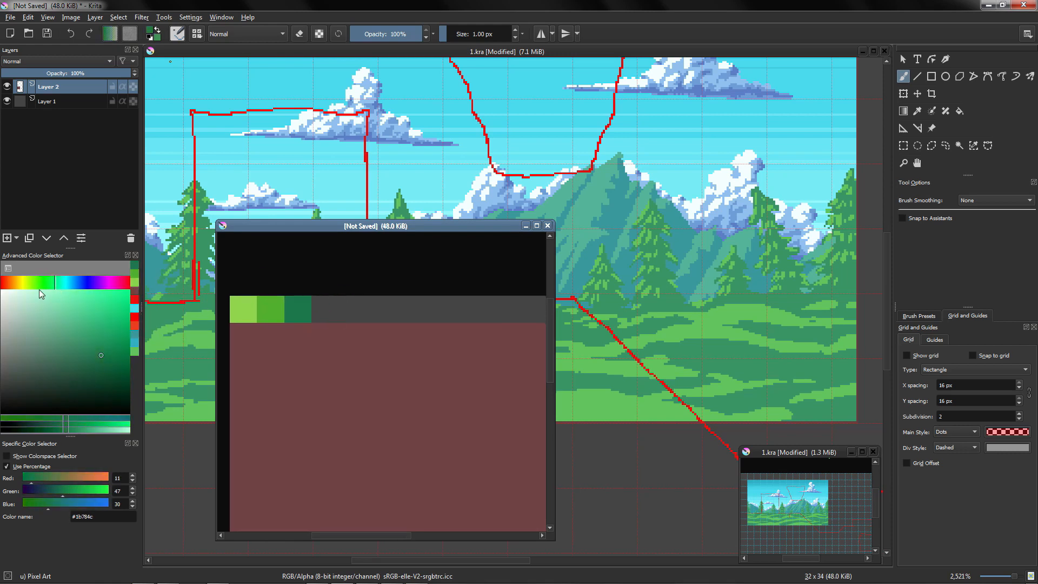
Step: Add an orange-brown swatch (#cb7547) to the palette strip after the dark green
left_click_drag(376, 348, 359, 319)
left_click(8, 283)
left_click_drag(95, 332, 84, 314)
left_click(373, 343)
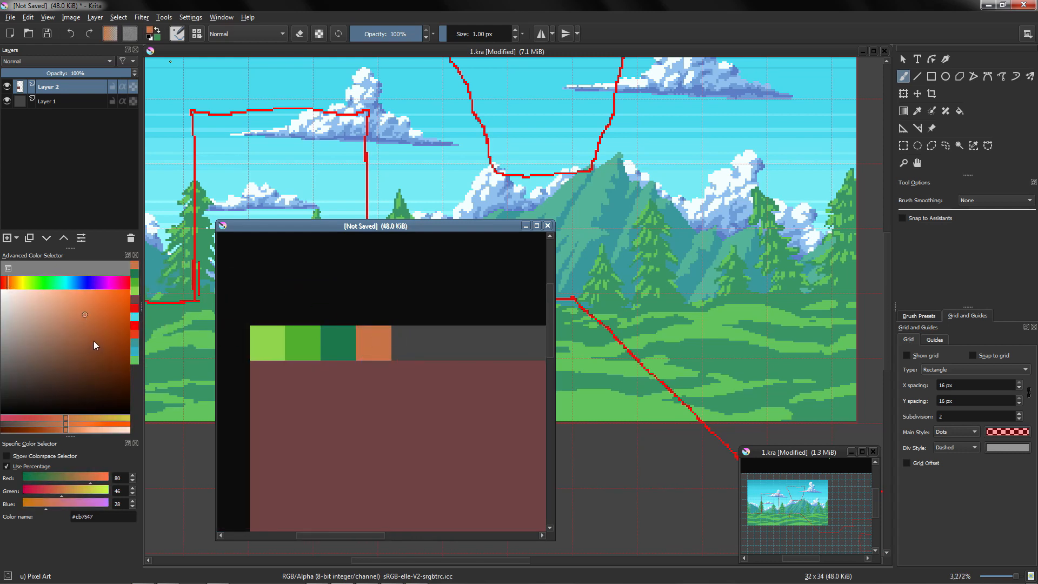
Step: Add a dark red swatch (#813434) and a very dark purple swatch (#46182e) after the orange-brown one
left_click(94, 340)
left_click(2, 283)
left_click(409, 343)
left_click(77, 351)
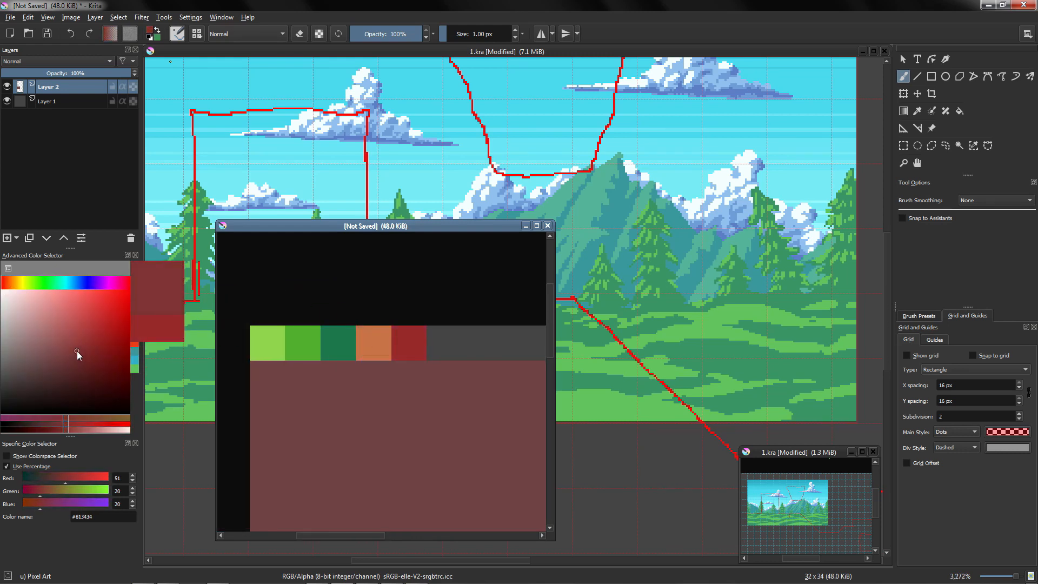
mouse_move(400, 352)
left_mouse_down()
mouse_move(418, 343)
mouse_move(383, 333)
mouse_move(397, 328)
mouse_move(416, 400)
left_mouse_up()
left_click(120, 282)
left_click(85, 378)
mouse_move(416, 401)
left_mouse_down()
mouse_move(373, 326)
mouse_move(396, 362)
left_mouse_up()
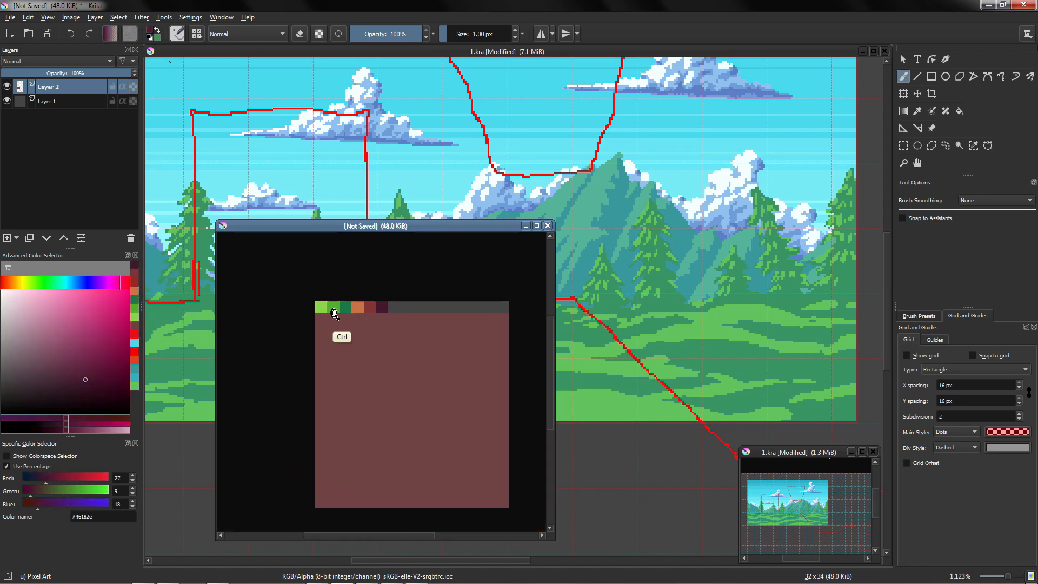
Step: Turn on wrap-around mode and paint a medium green (#50b02c) grass band with uneven drips along the top of the brown ground
scroll(334, 314, "up", 1)
left_click(332, 307, "ctrl")
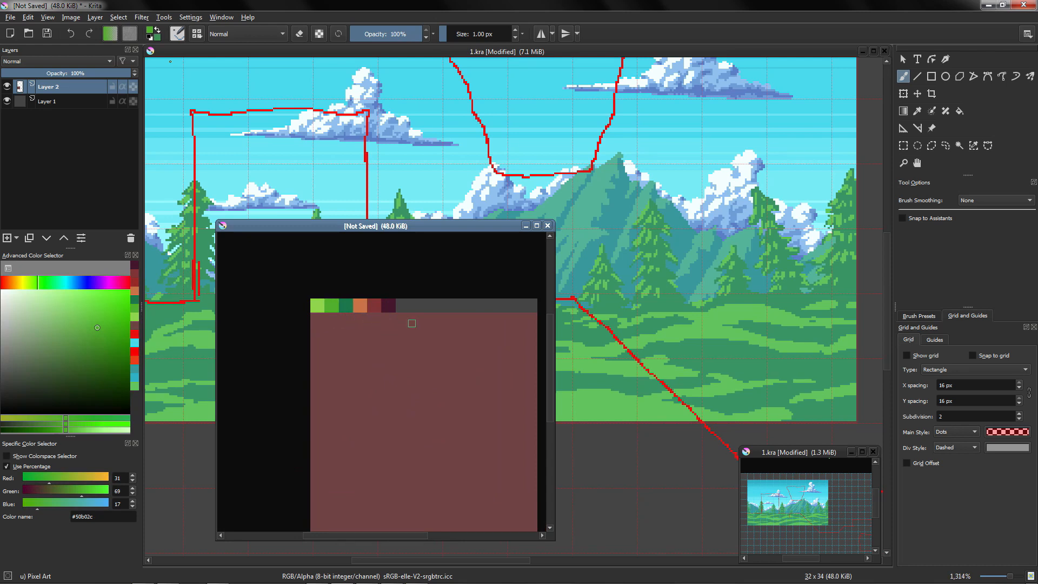
key("w")
mouse_move(329, 325)
left_mouse_down()
mouse_move(291, 299)
mouse_move(506, 301)
left_mouse_up()
left_click_drag(304, 294, 505, 294)
mouse_move(428, 304)
left_mouse_down()
mouse_move(457, 284)
mouse_move(421, 287)
mouse_move(433, 305)
left_mouse_up()
scroll(432, 305, "up", 3)
Step: Copy the 12 × 2 px palette strip to a new layer and make Layer 2 active again
key("ctrl+r")
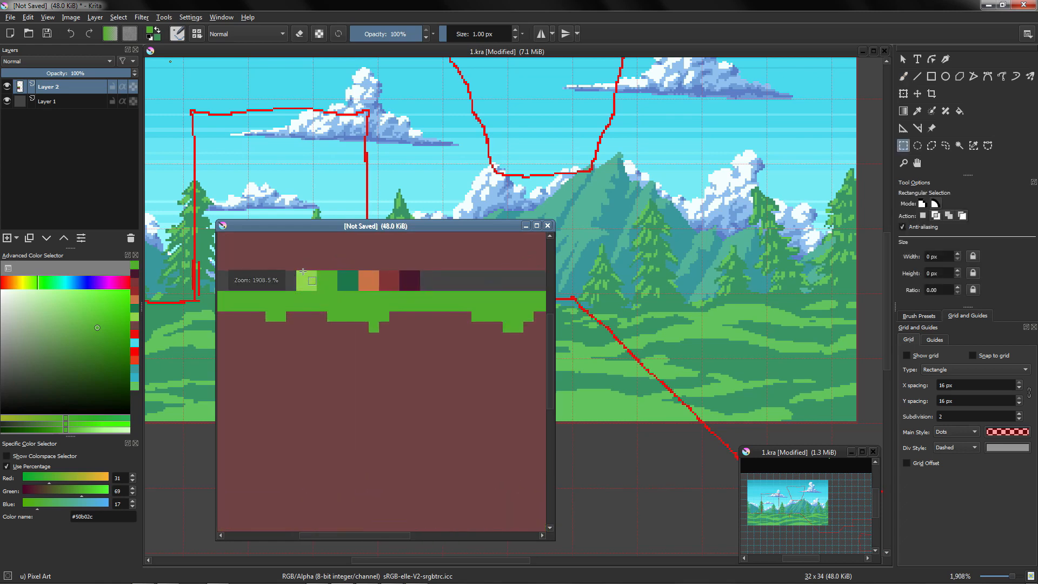
left_click_drag(296, 271, 431, 293)
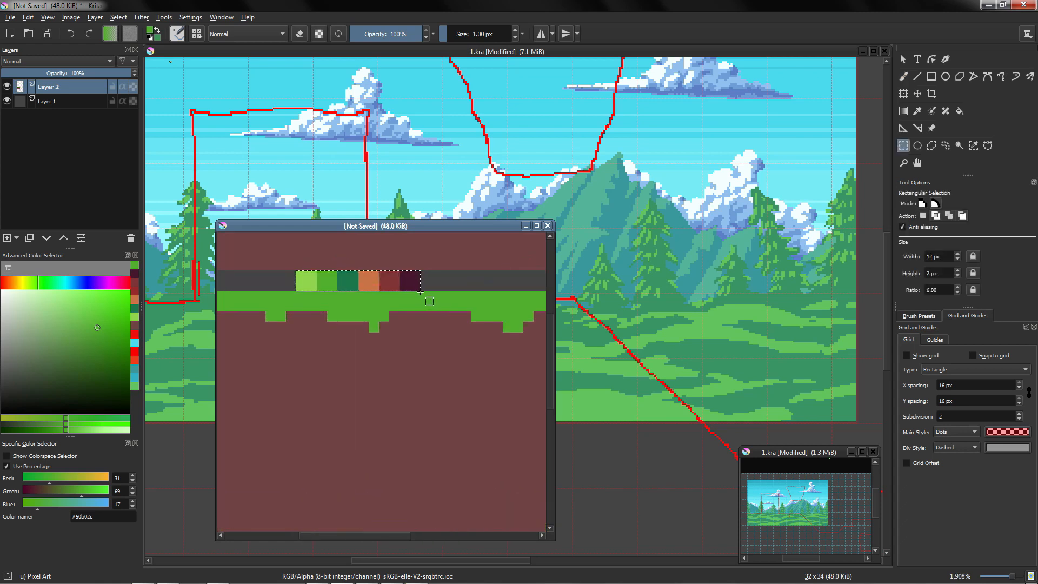
key("ctrl+v")
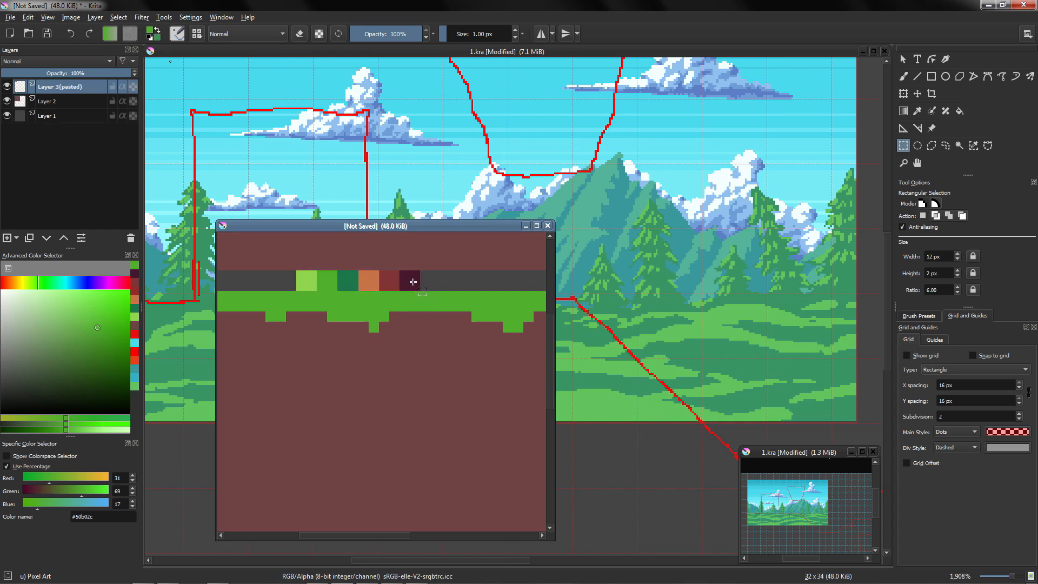
left_click(60, 106)
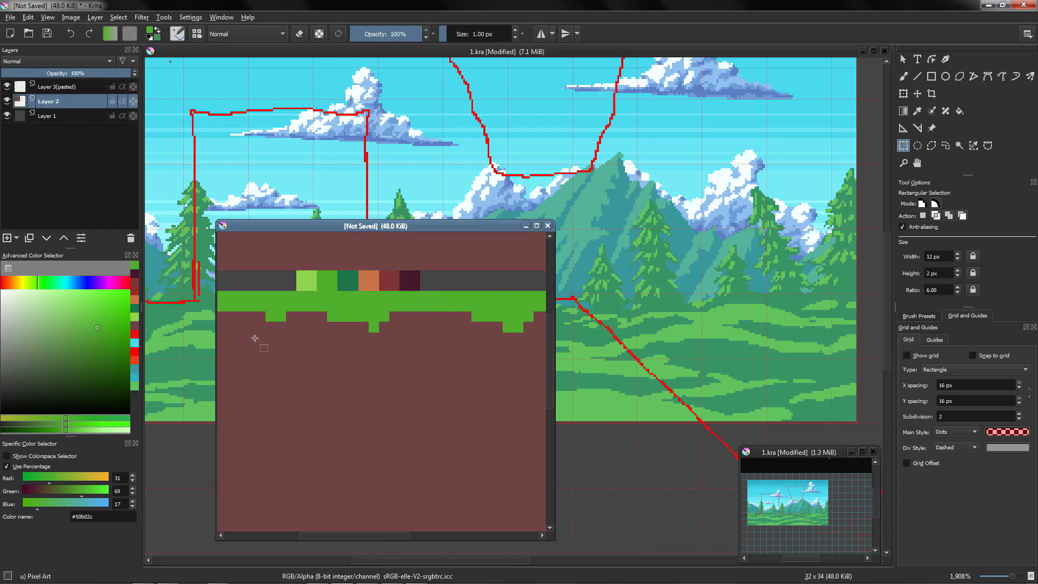
Step: Reshape the grass fringe by painting brown (#724444) gaps into its underside and adding another medium green drip
key("b")
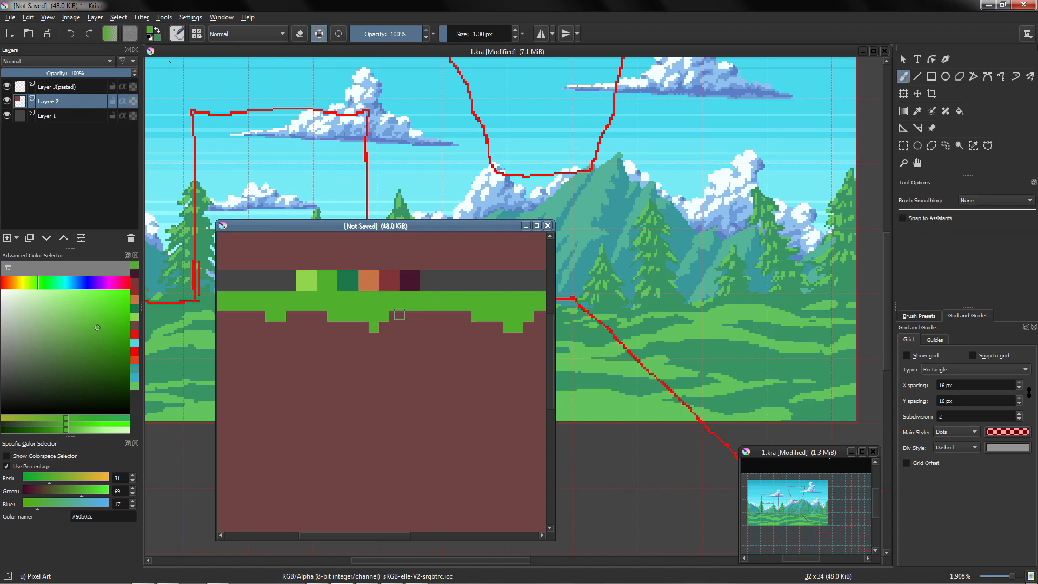
left_click(408, 339, "ctrl")
scroll(406, 331, "down", 3)
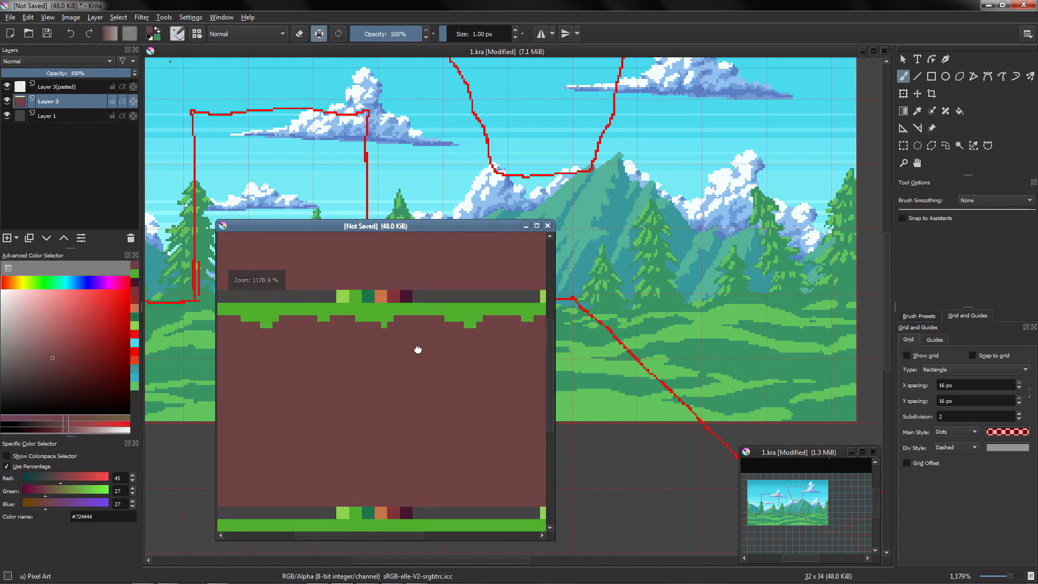
left_click(393, 313, "ctrl")
left_click(408, 325, "ctrl")
left_click(403, 325)
left_click_drag(337, 320, 376, 322)
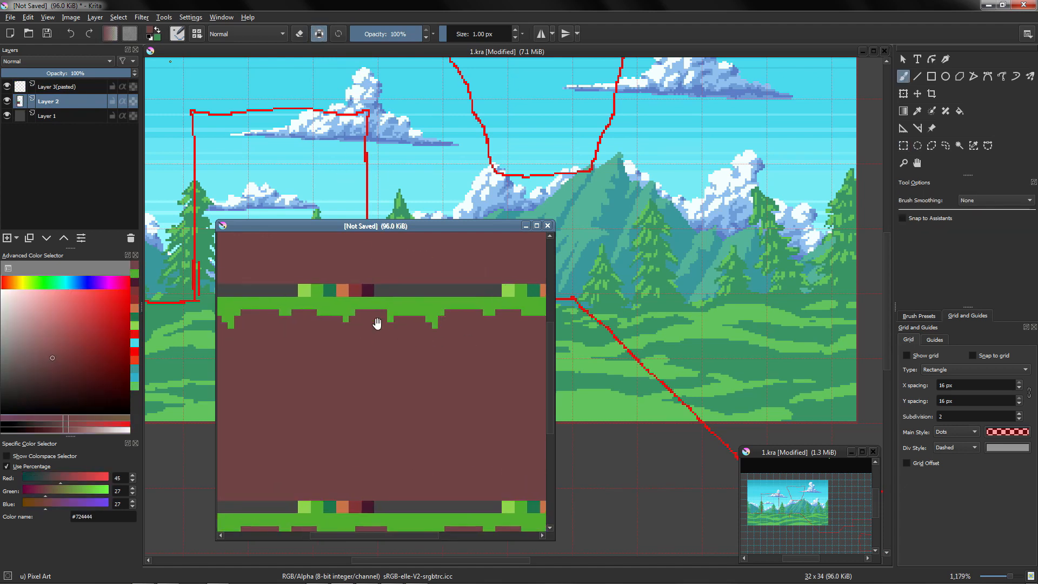
left_click(317, 292, "ctrl")
left_click_drag(314, 312, 320, 319)
Step: Paint a light green (#90d64a) layer across the upper part of the grass band, leaving the medium green fringe below it
left_click(308, 292, "ctrl")
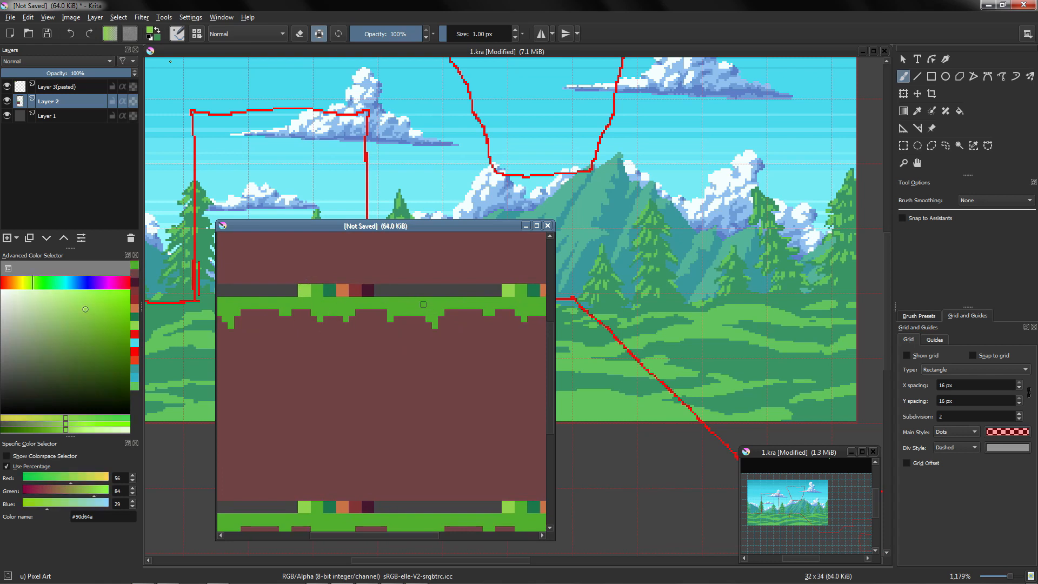
mouse_move(414, 300)
left_mouse_down()
mouse_move(482, 300)
mouse_move(404, 306)
left_mouse_up()
left_click_drag(414, 306, 542, 306)
left_click_drag(451, 327, 452, 331)
mouse_move(455, 314)
left_mouse_down()
mouse_move(514, 314)
mouse_move(400, 323)
left_mouse_up()
mouse_move(442, 322)
left_mouse_down()
mouse_move(492, 321)
mouse_move(442, 313)
left_mouse_up()
Step: Lengthen and vary the green drips along the lower edge of the grass
left_click(338, 323, "ctrl")
mouse_move(347, 324)
left_mouse_down()
mouse_move(354, 344)
mouse_move(363, 328)
left_mouse_up()
left_click_drag(319, 342, 505, 318)
mouse_move(396, 307)
left_mouse_down()
mouse_move(417, 325)
mouse_move(414, 347)
mouse_move(359, 313)
left_mouse_up()
Step: Extend the light green downward in uneven tips that reach into the medium green fringe
left_click(390, 331, "ctrl")
left_click(411, 314)
mouse_move(440, 314)
left_mouse_down()
mouse_move(449, 323)
mouse_move(380, 296)
left_mouse_up()
left_click(374, 298)
left_click_drag(448, 307, 447, 297)
left_click_drag(445, 296, 407, 291)
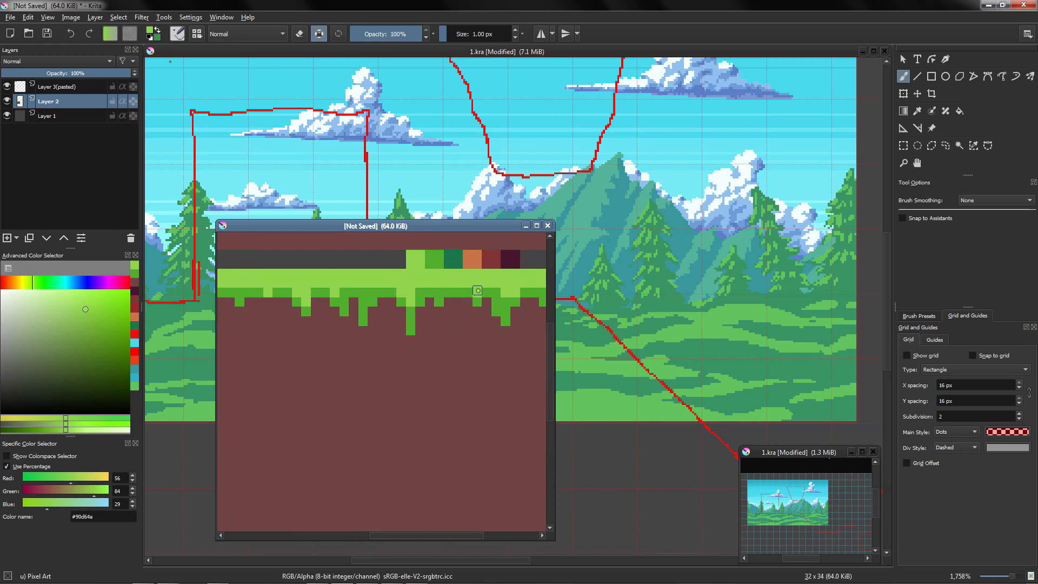
left_click(477, 291)
left_click(462, 297)
mouse_move(477, 291)
left_mouse_down()
mouse_move(435, 286)
mouse_move(452, 355)
mouse_move(350, 334)
mouse_move(379, 341)
mouse_move(373, 301)
mouse_move(316, 291)
left_mouse_up()
Step: Add medium green (#50b02c) notches rising into the light green area of the grass
left_click(378, 339, "ctrl")
left_click(437, 326)
left_click(371, 290)
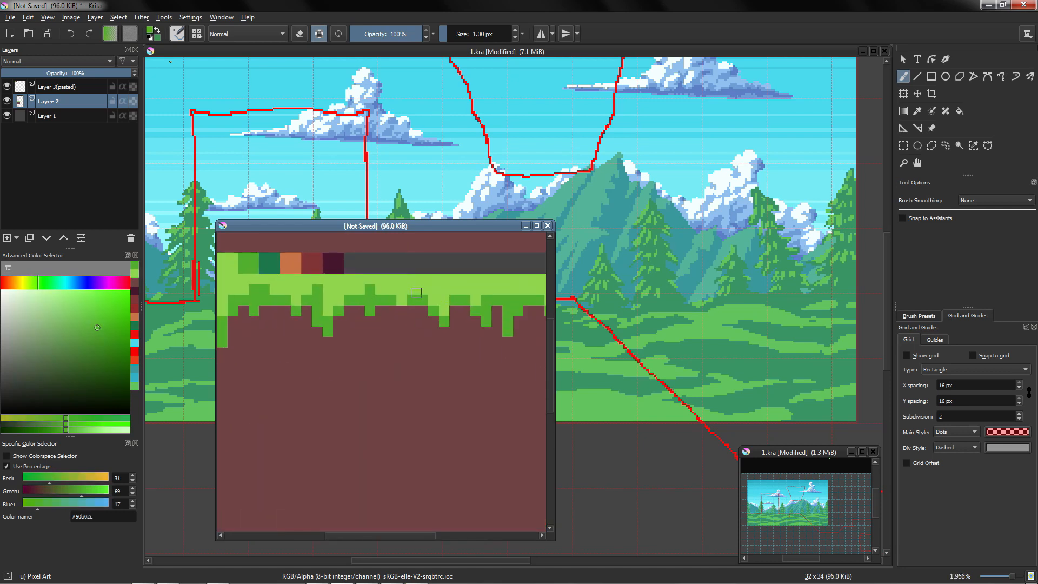
left_click(415, 292)
mouse_move(463, 311)
left_mouse_down()
mouse_move(379, 297)
mouse_move(454, 312)
mouse_move(465, 333)
left_mouse_up()
Step: Try to fill the brown ground with dark red (#823535)
left_click(465, 334, "ctrl")
left_click(373, 282, "ctrl")
key("f")
left_click(387, 358)
key("ctrl+z")
key("b")
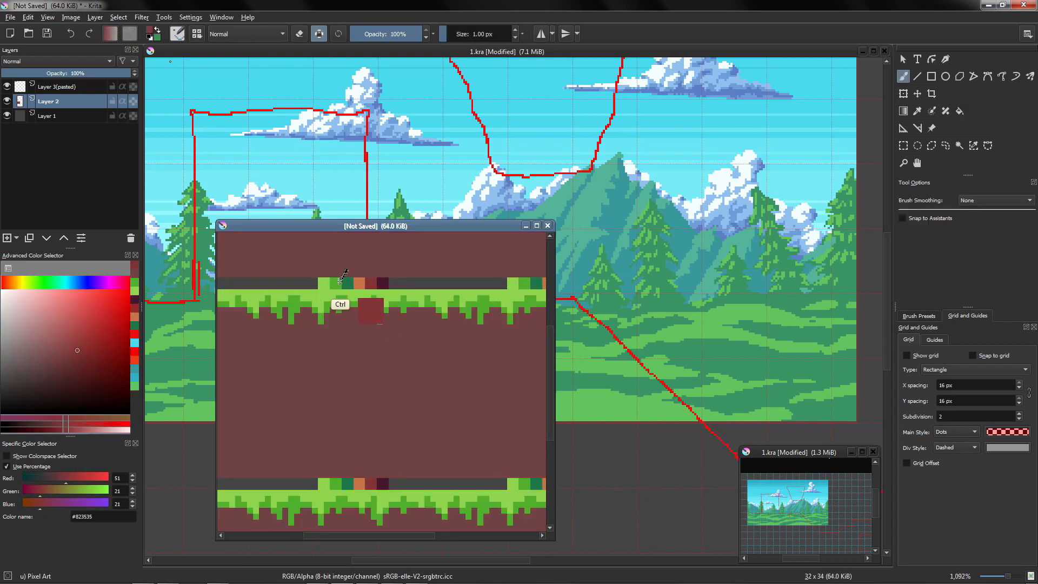
Step: Shade the tips of a few grass drips with the dark bluish-green (#1b784c) from the palette
left_click(348, 283, "ctrl")
left_click_drag(342, 303, 377, 336)
left_click(378, 337, "ctrl")
left_click_drag(319, 324, 412, 339)
mouse_move(372, 310)
left_mouse_down()
mouse_move(378, 321)
mouse_move(348, 329)
mouse_move(359, 300)
left_mouse_up()
left_click(360, 279, "ctrl")
left_click_drag(306, 328, 311, 300)
left_click_drag(316, 313, 328, 335)
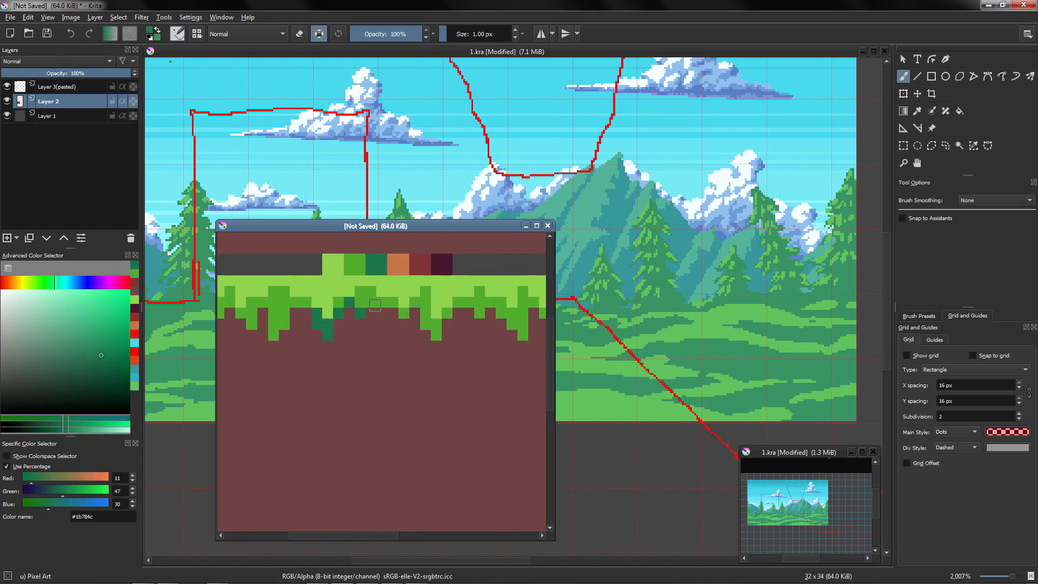
Step: Continue the dark bluish-green shading along the rest of the grass fringe
left_click_drag(491, 304, 522, 335)
mouse_move(527, 332)
left_mouse_down()
mouse_move(411, 295)
mouse_move(482, 286)
left_mouse_up()
mouse_move(483, 286)
left_mouse_down()
mouse_move(403, 275)
mouse_move(426, 265)
mouse_move(439, 280)
left_mouse_up()
mouse_move(459, 278)
left_mouse_down()
mouse_move(417, 287)
mouse_move(407, 338)
mouse_move(419, 282)
left_mouse_up()
left_click_drag(467, 290, 462, 258)
Step: Hide the pasted palette layer and try again to fill the ground with dark red (#823535)
left_click(463, 258, "ctrl")
left_click(958, 145)
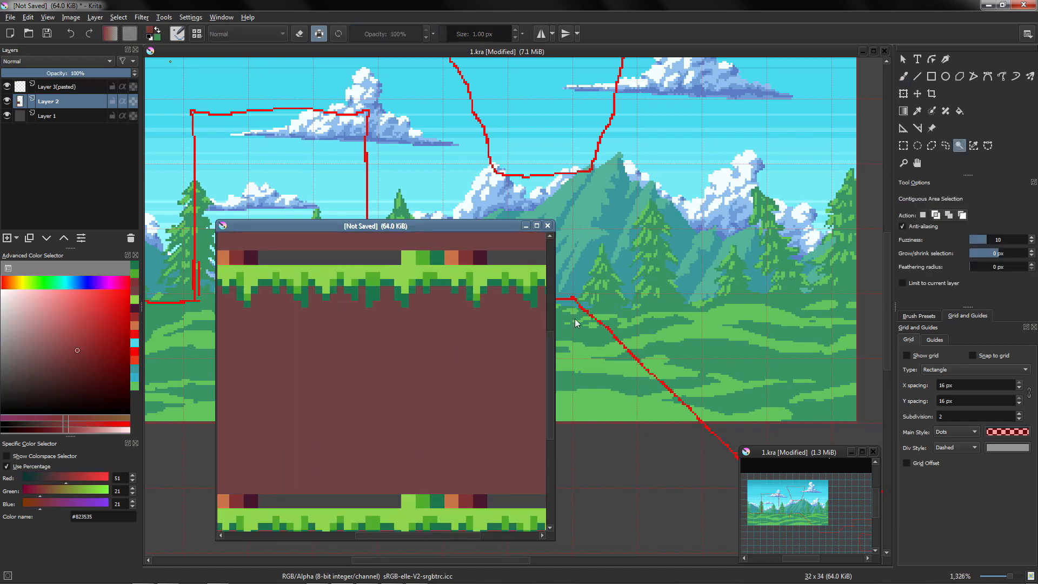
key("f")
left_click(7, 86)
left_click(340, 385)
key("ctrl+z")
key("b")
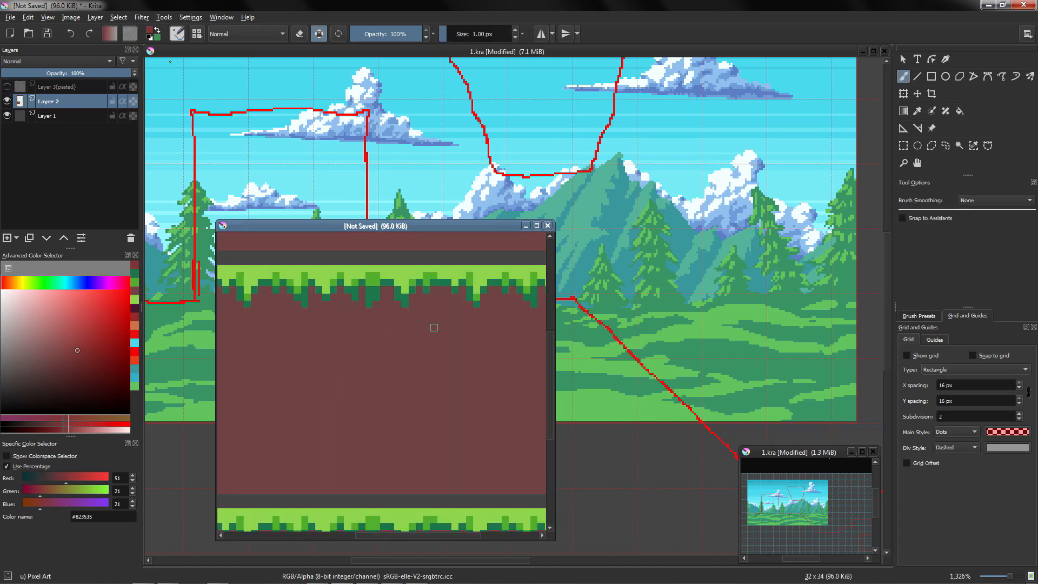
Step: Fill the ground below the grass with dark red (#823535) and show the pasted palette layer again
left_click(973, 145)
key("f")
left_click(364, 378)
left_click_drag(365, 378, 381, 357)
left_click(7, 86)
key("b")
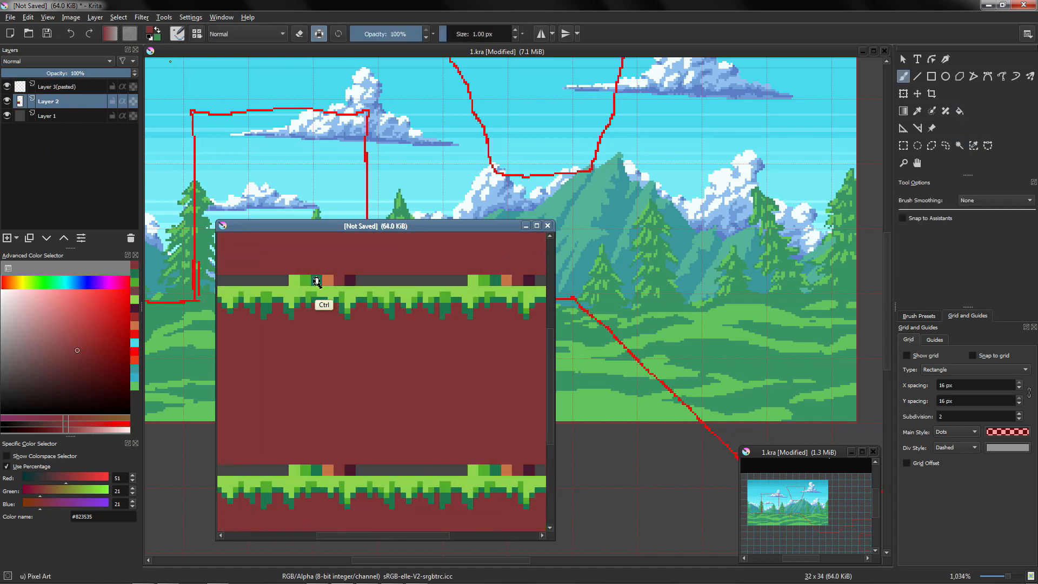
Step: Fill the ground below the grass with the very dark purple (#46182e) from the palette
scroll(317, 281, "up", 1)
left_click(422, 273, "ctrl")
key("f")
left_click(383, 393)
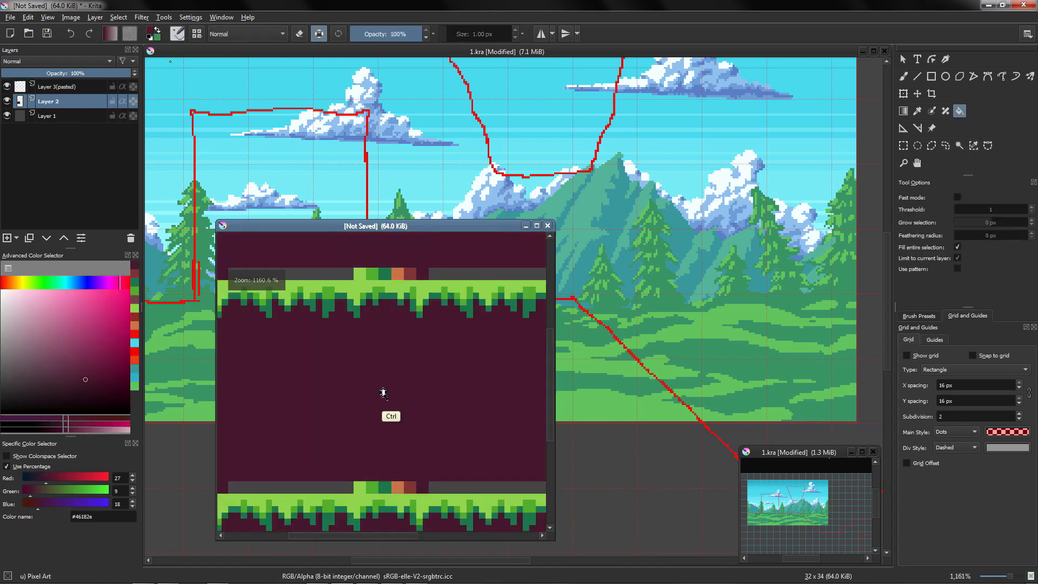
Step: Try a few rough brush strokes on the dark purple ground
key("b")
mouse_move(383, 393)
left_mouse_down()
mouse_move(366, 357)
mouse_move(362, 369)
left_mouse_up()
left_click(373, 287, "ctrl")
left_click_drag(347, 365, 356, 368)
left_click_drag(349, 361, 344, 367)
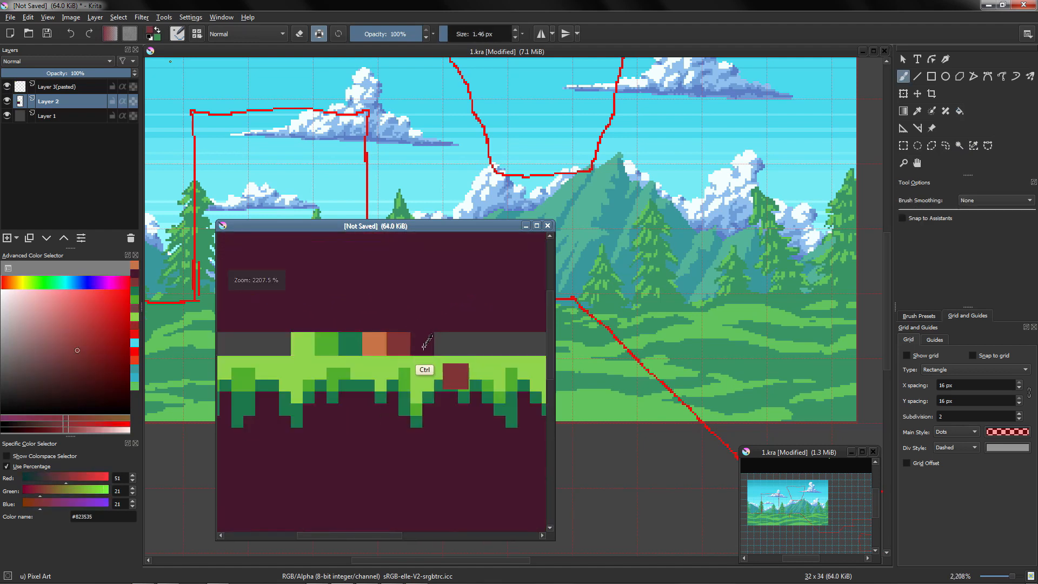
Step: Add an even darker purple swatch (#290a24) at the end of the palette strip on the pasted layer
key("ctrl+r")
left_click(57, 88)
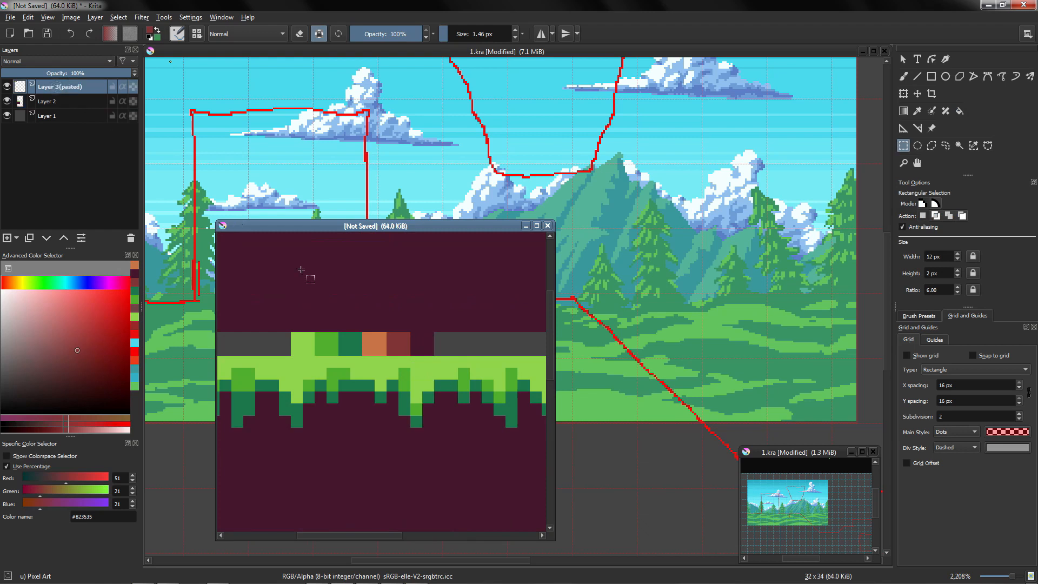
key("b")
left_click(421, 343, "ctrl")
left_click(97, 394)
left_click(113, 287)
left_click(446, 344)
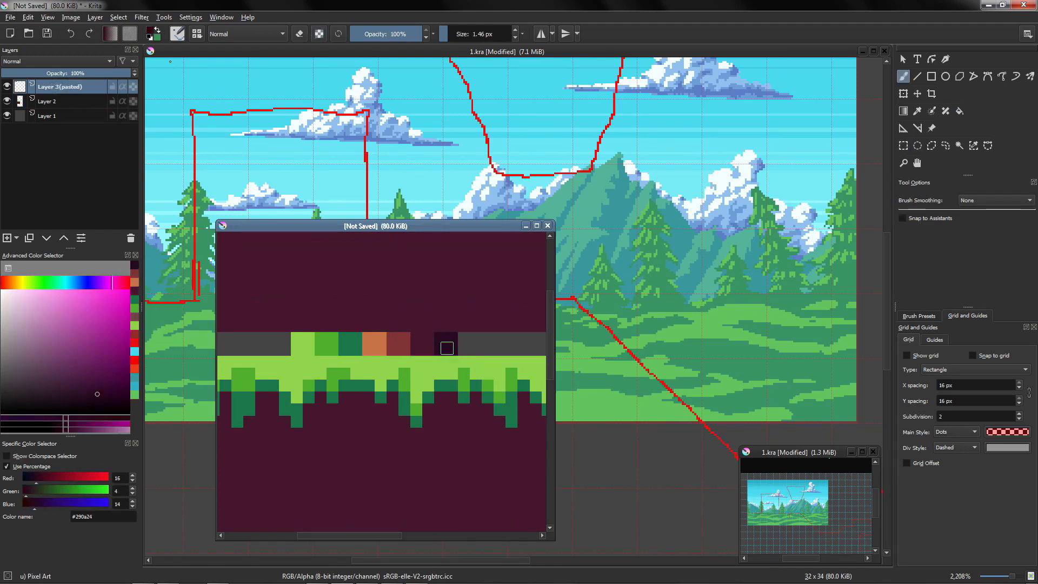
Step: Select the ground area on Layer 2 and fill it with the darkest purple (#290a24)
left_click_drag(447, 348, 417, 278)
key("w")
key("Page_Down")
left_click(348, 422)
key("shift+BackSpace")
Step: Paint scattered dirt patches in dark purple (#46182e) over the upper part of the selected ground
key("b")
left_click(373, 273, "ctrl")
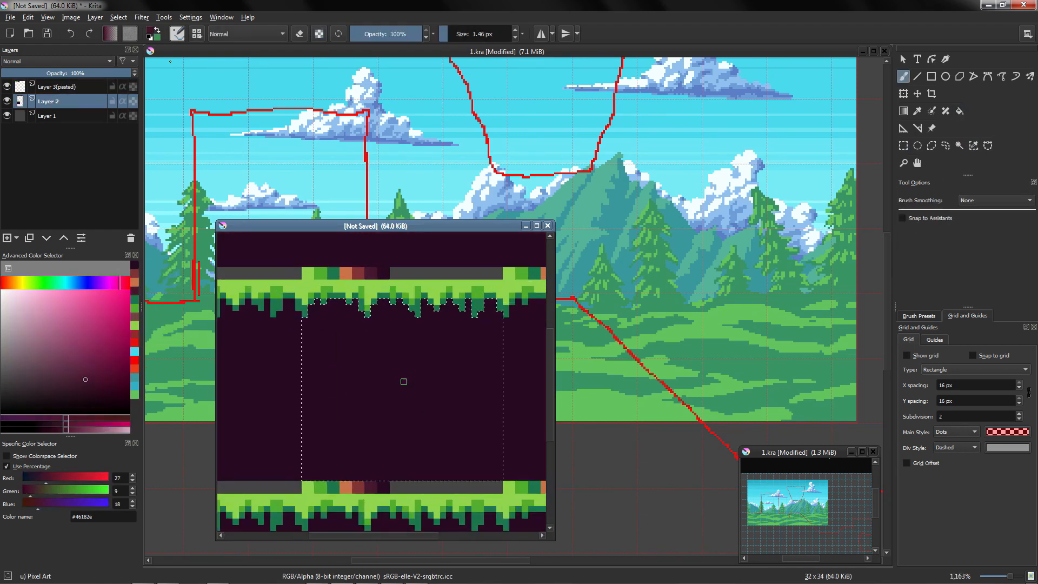
left_click_drag(327, 359, 333, 359)
mouse_move(326, 322)
left_mouse_down()
mouse_move(314, 319)
mouse_move(354, 311)
left_mouse_up()
left_click_drag(331, 351, 351, 344)
left_click_drag(444, 316, 453, 335)
mouse_move(471, 361)
left_mouse_down()
mouse_move(493, 373)
mouse_move(489, 402)
left_mouse_up()
left_click(352, 377)
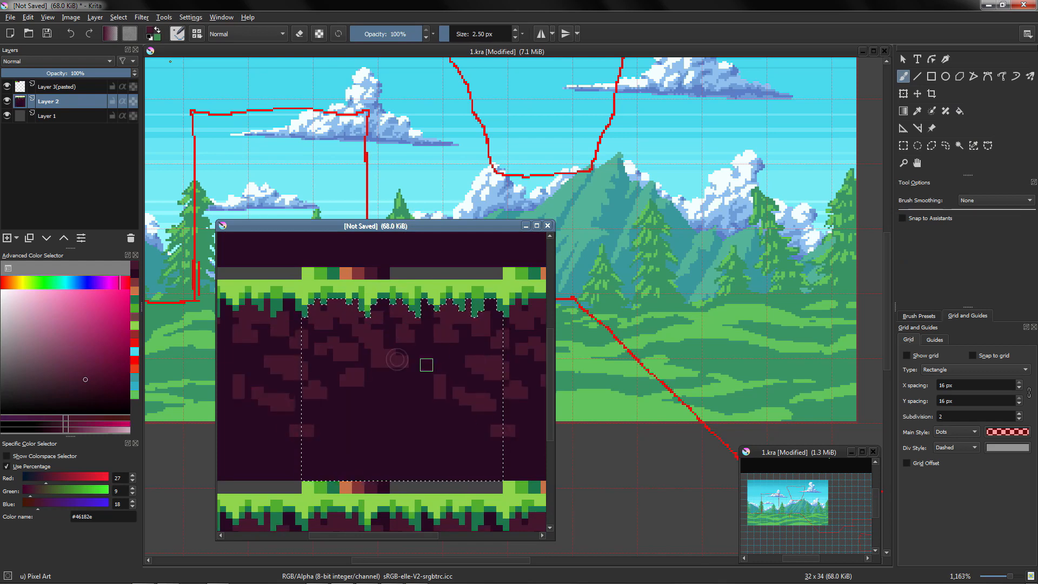
Step: Add more dark purple patches across the middle of the ground, and sample the darkest purple (#290a24) to break them up
left_click_drag(426, 356, 444, 351)
left_click_drag(324, 357, 341, 330)
left_click_drag(363, 401, 344, 402)
left_click(459, 418)
left_click_drag(332, 421, 421, 406)
left_click_drag(373, 406, 373, 395)
left_click(355, 352, "ctrl")
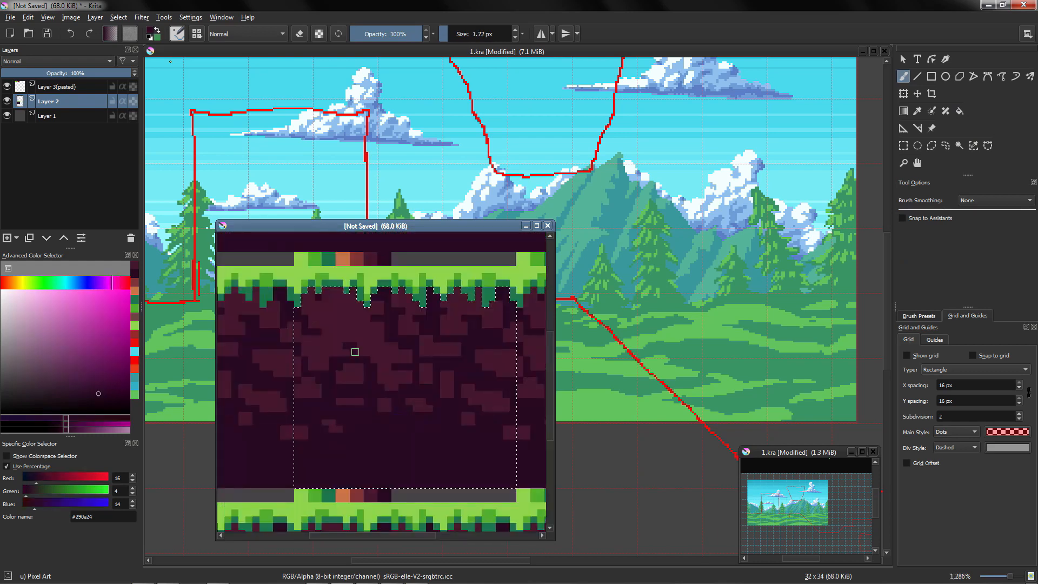
Step: Clear the selection and touch up the green pixels of the grass fringe
key("ctrl+shift+a")
scroll(303, 300, "up", 2)
left_click(382, 299, "ctrl")
left_click(378, 300, "ctrl")
left_click_drag(379, 300, 329, 299)
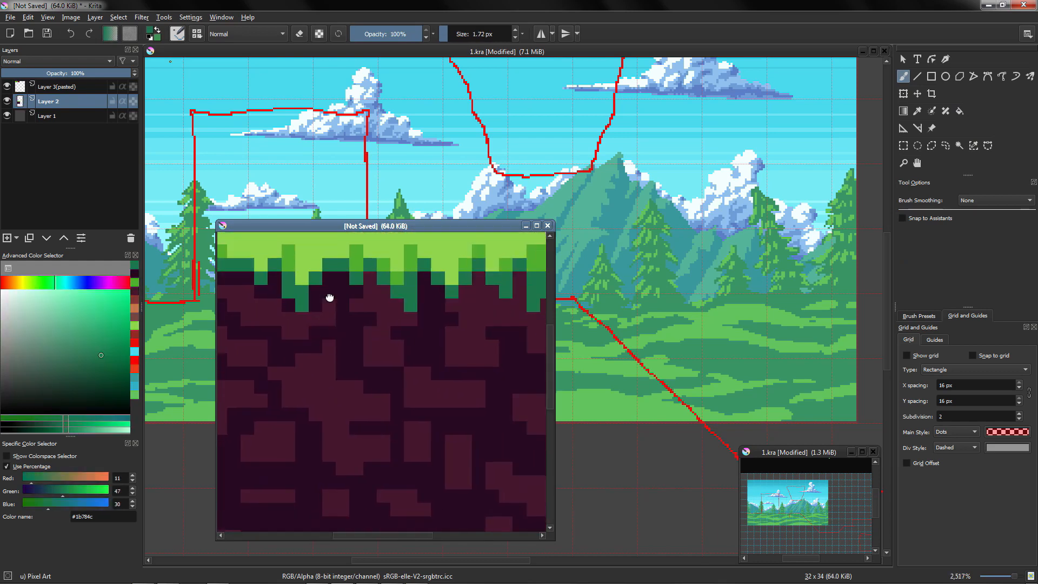
left_click(415, 259, "ctrl")
left_click(458, 254)
Step: Paint dark red (#823535) clumps over the purple patches in the upper half of the ground
scroll(480, 285, "down", 2)
left_click(354, 279, "ctrl")
left_click_drag(381, 336, 389, 339)
left_click_drag(304, 323, 289, 312)
left_click(407, 312)
mouse_move(414, 327)
left_mouse_down()
mouse_move(434, 333)
mouse_move(376, 361)
mouse_move(390, 368)
left_mouse_up()
scroll(314, 327, "down", 1)
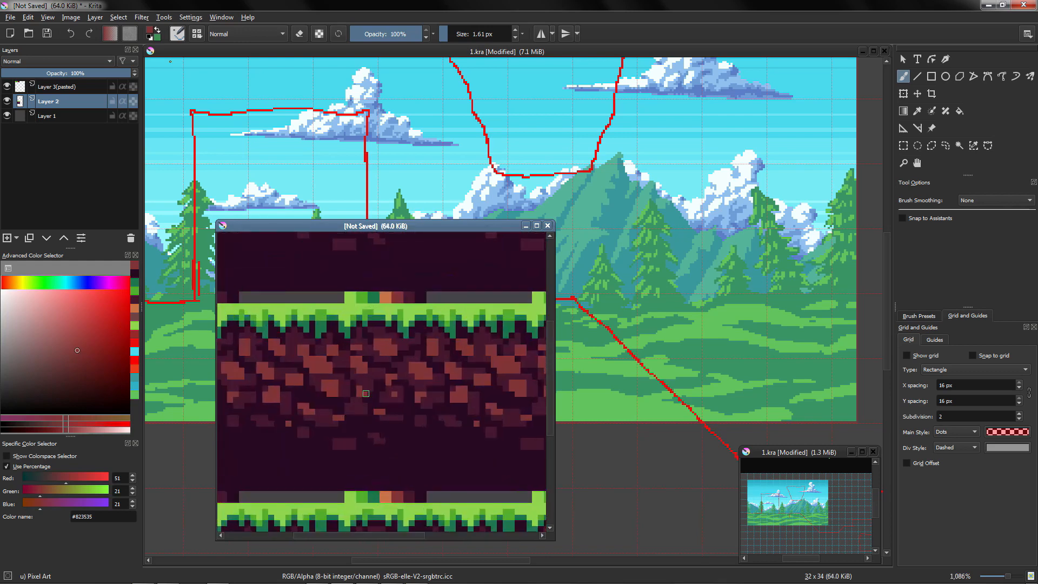
Step: Paint orange-brown (#cb7547) highlights on the dark red clumps of the ground
scroll(411, 303, "up", 2)
left_click(352, 310, "ctrl")
left_click_drag(355, 316, 331, 225)
left_click_drag(325, 279, 341, 286)
left_click_drag(389, 278, 397, 285)
left_click_drag(437, 278, 445, 286)
left_click_drag(354, 328, 413, 333)
mouse_move(326, 318)
left_mouse_down()
mouse_move(317, 324)
mouse_move(368, 320)
left_mouse_up()
left_click_drag(366, 337, 359, 344)
Step: Retouch individual pixels of the dirt texture with colours sampled from the tile
scroll(367, 357, "down", 1)
left_click(391, 395, "ctrl")
left_click(374, 385)
scroll(303, 407, "down", 3)
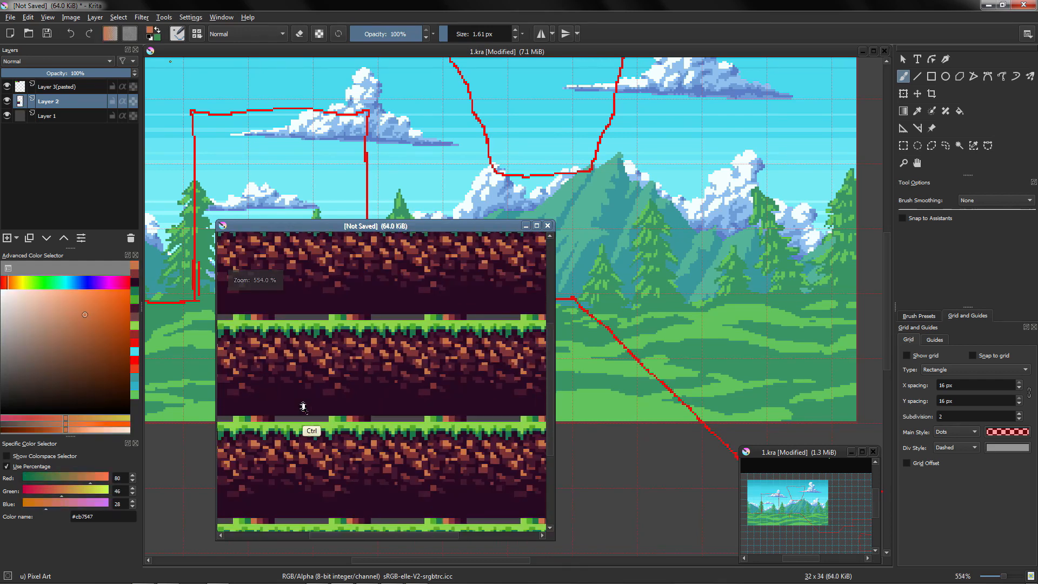
scroll(292, 403, "up", 3)
left_click(254, 393, "ctrl")
left_click(248, 394)
scroll(378, 382, "down", 5)
scroll(404, 382, "up", 5)
left_click(412, 386, "ctrl")
Step: Correct stray dirt pixels with wrap-around mode turned off, and turn the mode back on
key("w")
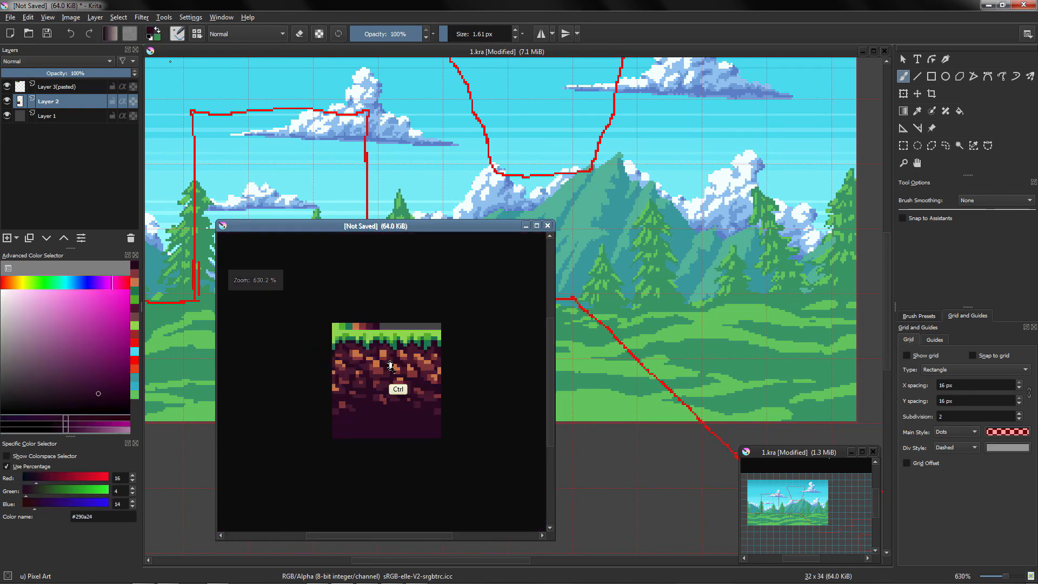
scroll(391, 366, "up", 3)
left_click(346, 361, "ctrl")
left_click(340, 357)
scroll(378, 351, "up", 1)
left_click(444, 324, "ctrl")
left_click(432, 334)
left_click(455, 328, "ctrl")
left_click_drag(422, 324, 365, 307)
key("w")
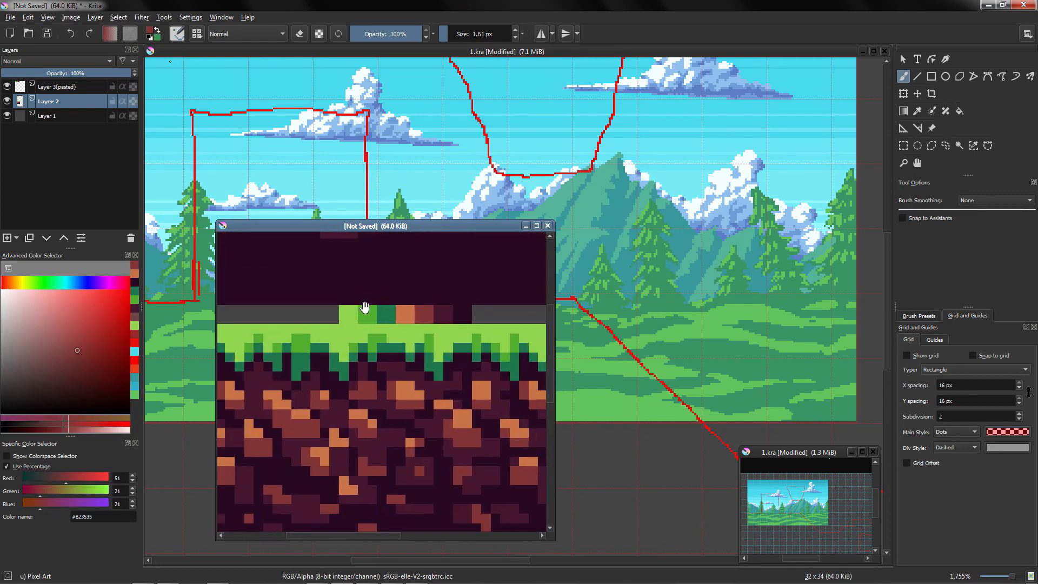
Step: Select the light green grass by similar colour and shift it with HSV/HSL Adjustment to hue -16 and saturation 23, then clear the selection
left_click(968, 149)
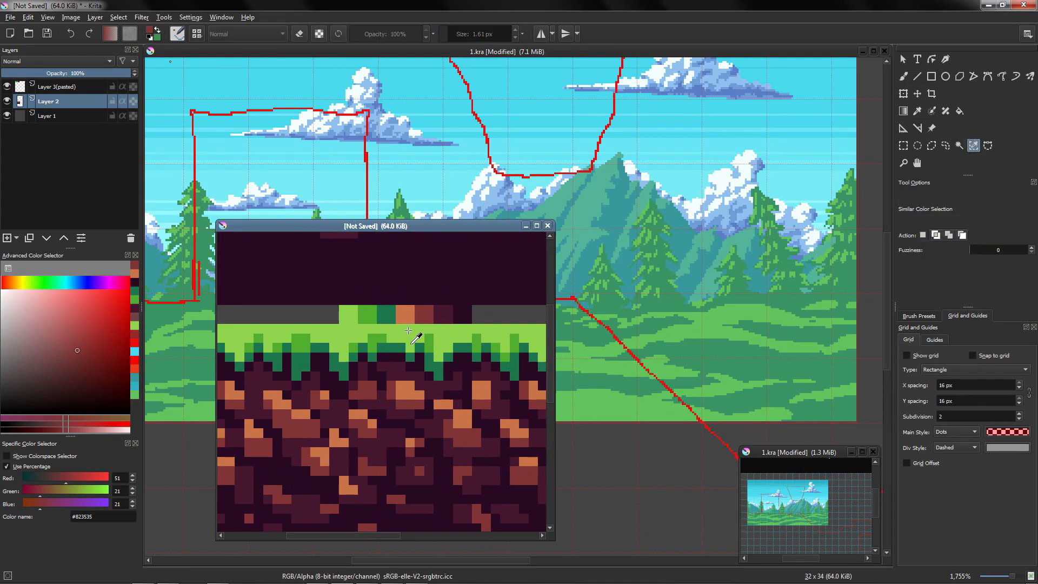
left_click(467, 366)
key("ctrl+u")
left_click_drag(822, 135, 848, 151)
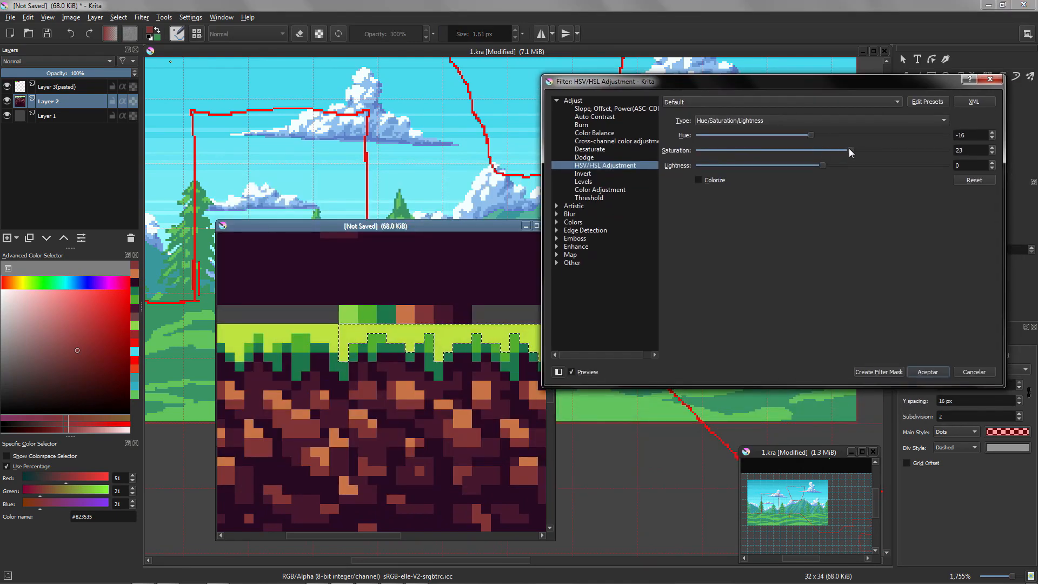
key("Return")
key("ctrl+shift+a")
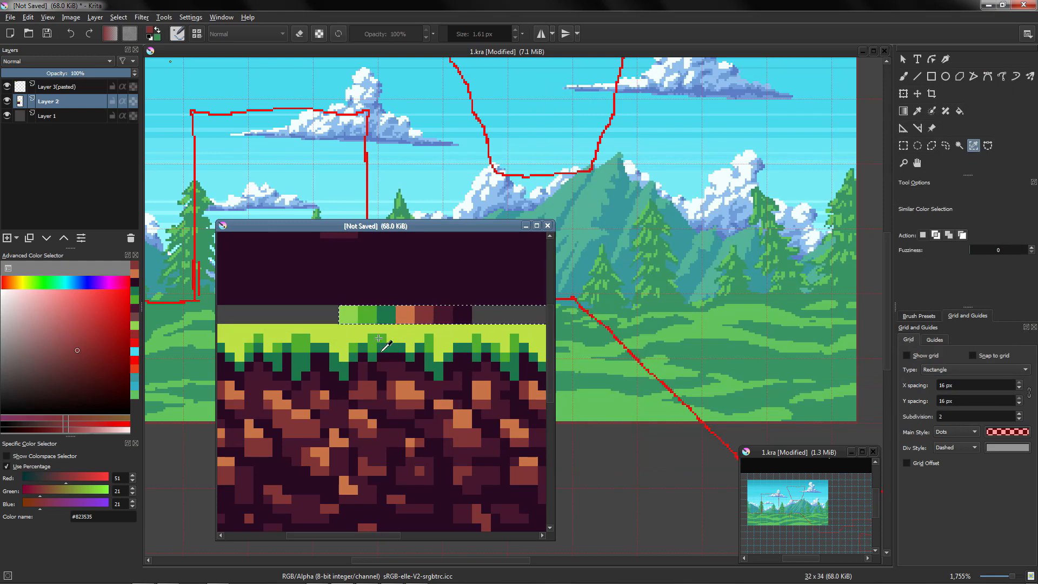
Step: Adjust the grass's mid green by hue 11, saturation -5, lightness -5, and its dark green by hue 12, saturation 10, lightness -15
left_click(379, 338)
key("ctrl+u")
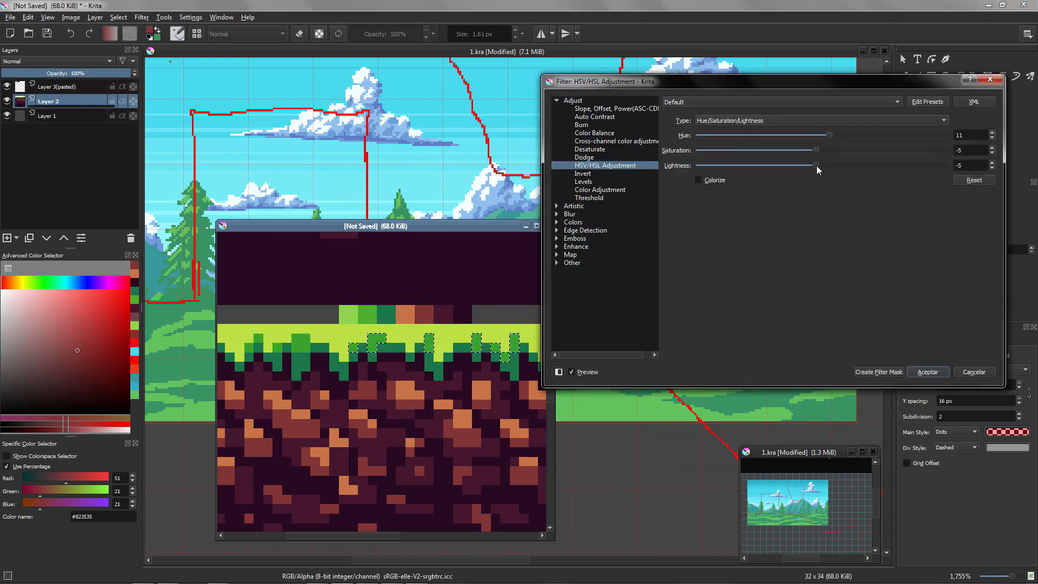
left_click(927, 371)
left_click(389, 347)
key("ctrl+u")
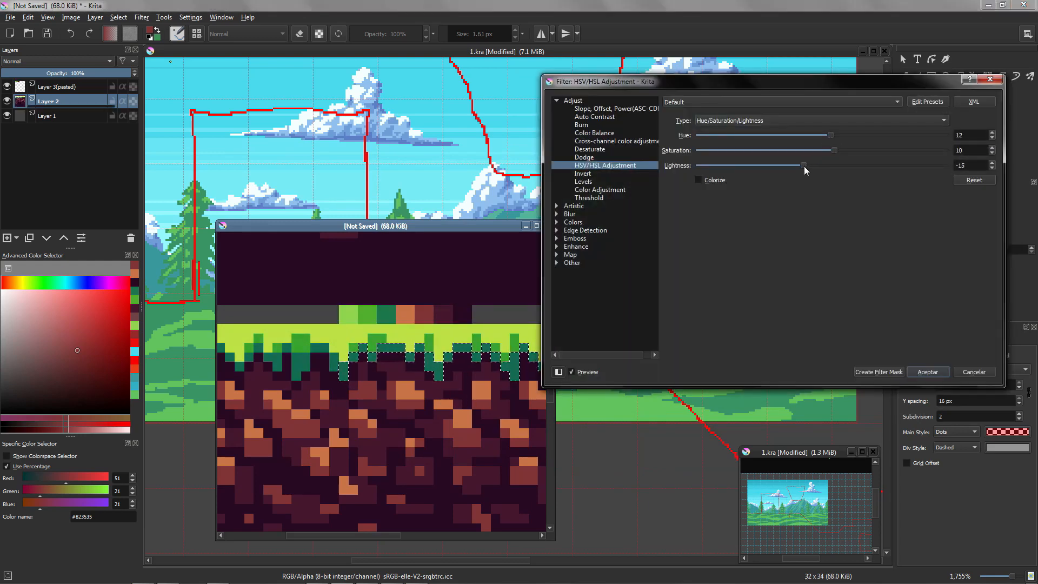
left_click(927, 371)
Step: Preview the repeating tile, turn wrap-around mode off, and slightly reduce the lightness of the ground's darkest purple
scroll(431, 408, "down", 10)
scroll(431, 409, "down", 2)
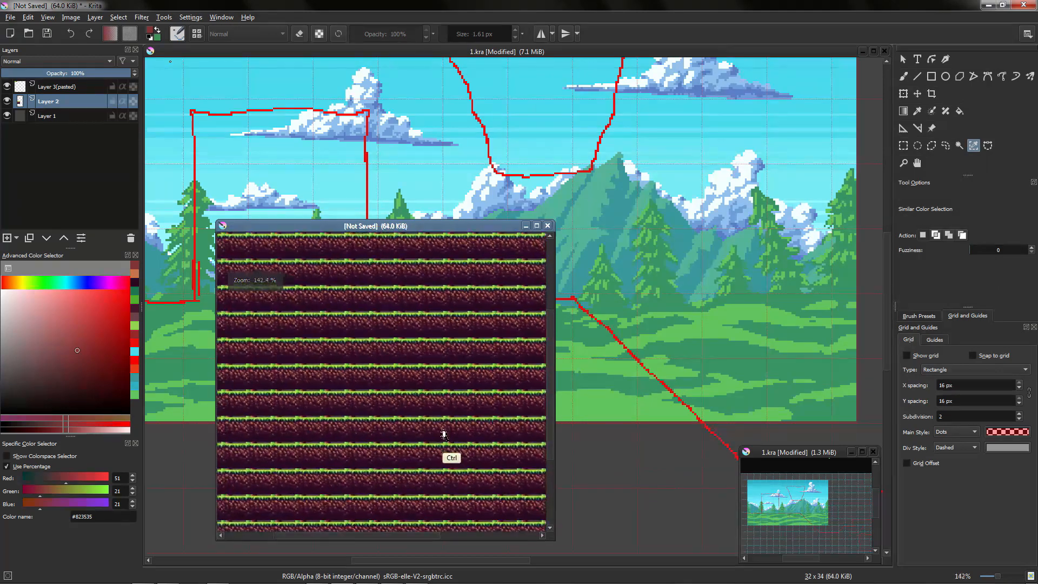
scroll(442, 411, "up", 10)
scroll(371, 319, "up", 1)
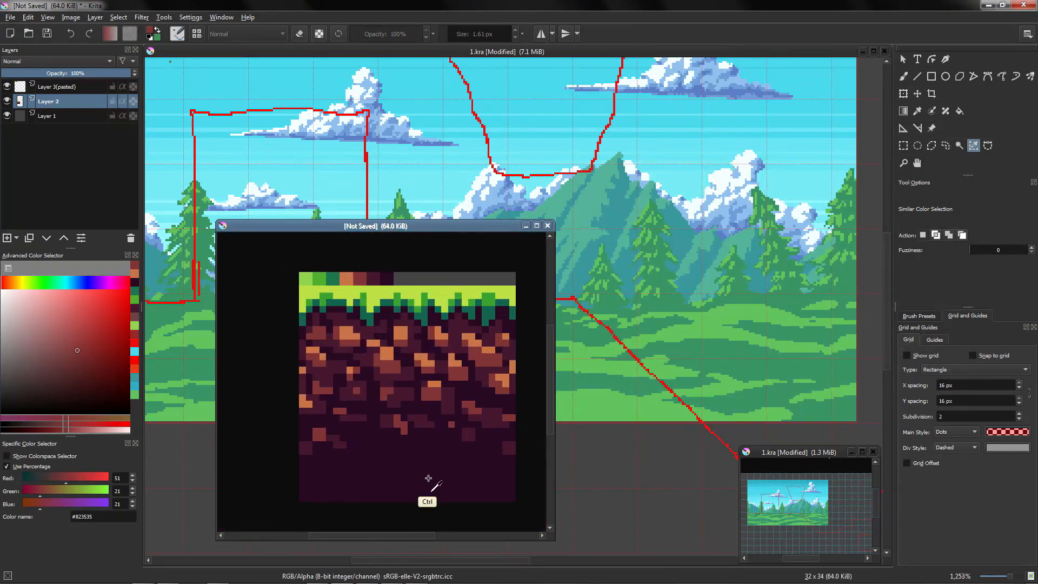
left_click(431, 482)
key("ctrl+u")
left_click_drag(822, 165, 809, 165)
key("Return")
Step: Crop the image to 32 × 32 px starting at Y 2 px, cutting off the palette strip above the grass
scroll(441, 422, "down", 10)
left_click_drag(439, 451, 438, 348)
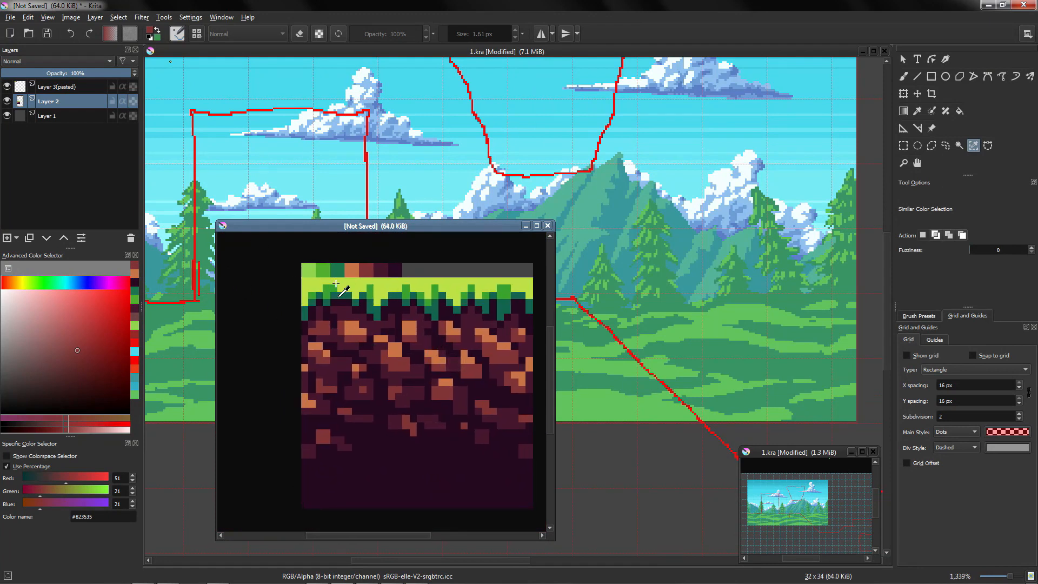
left_click(931, 93)
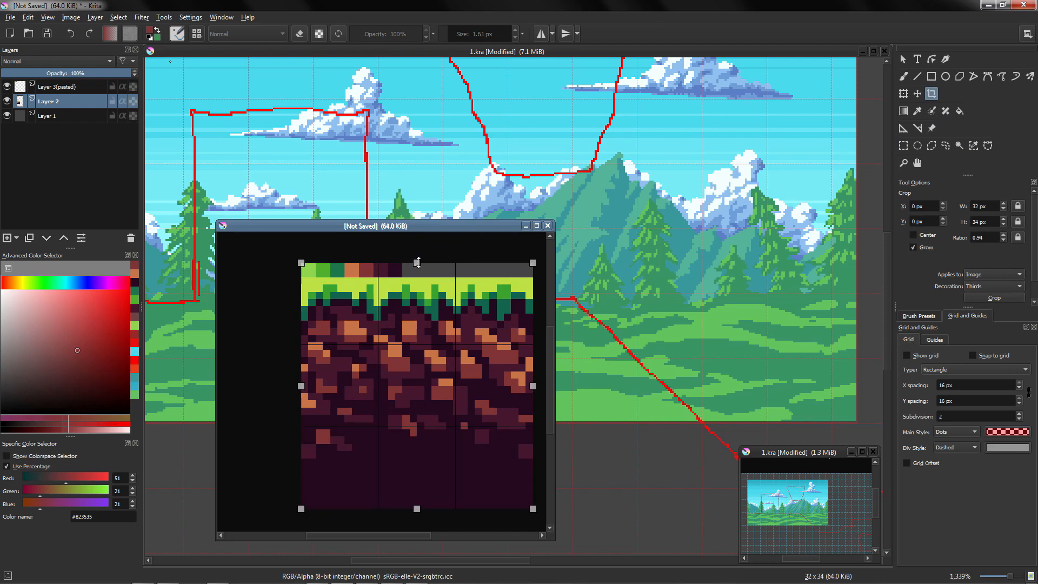
left_click_drag(418, 263, 417, 277)
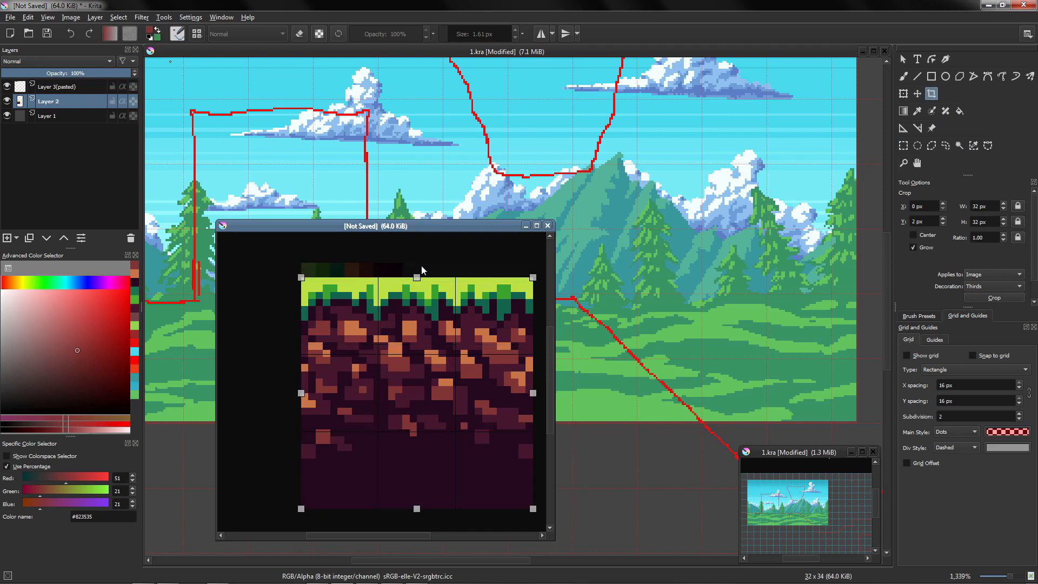
key("Return")
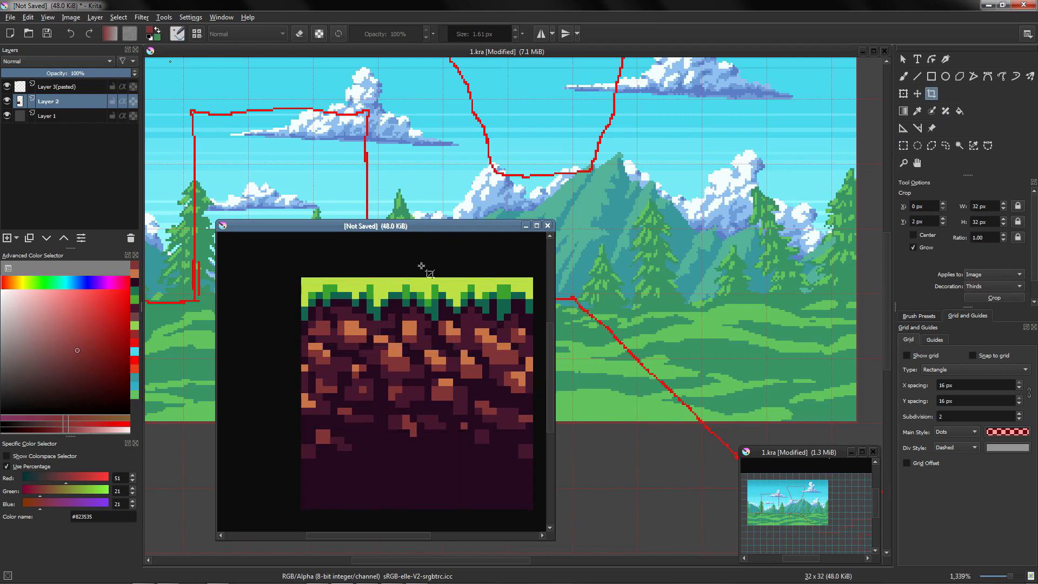
Step: Save the tile as Krita document 1 in a new folder named 1 inside the 2d videogame mockup folder
key("ctrl+s")
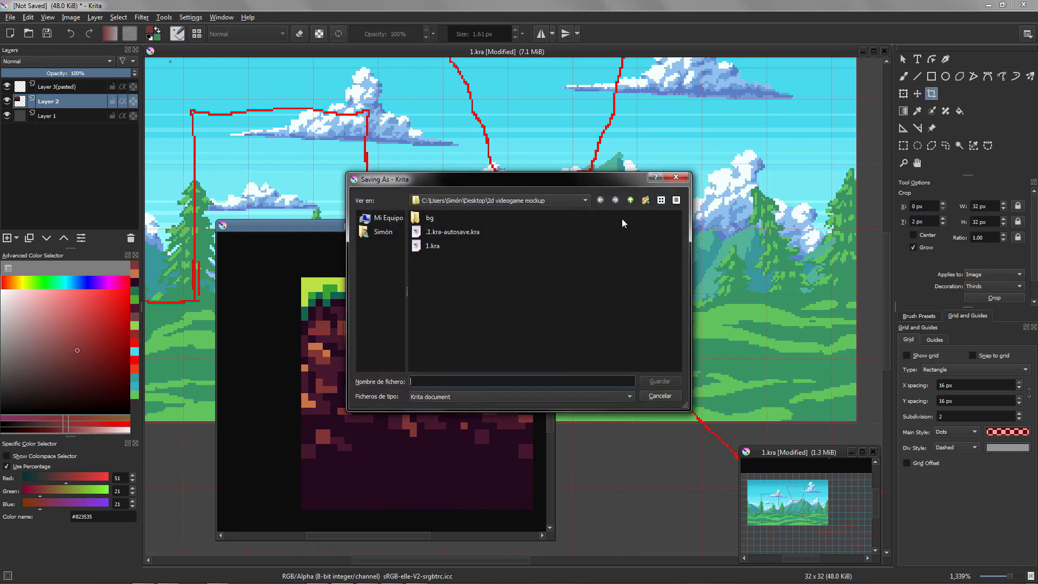
left_click(645, 201)
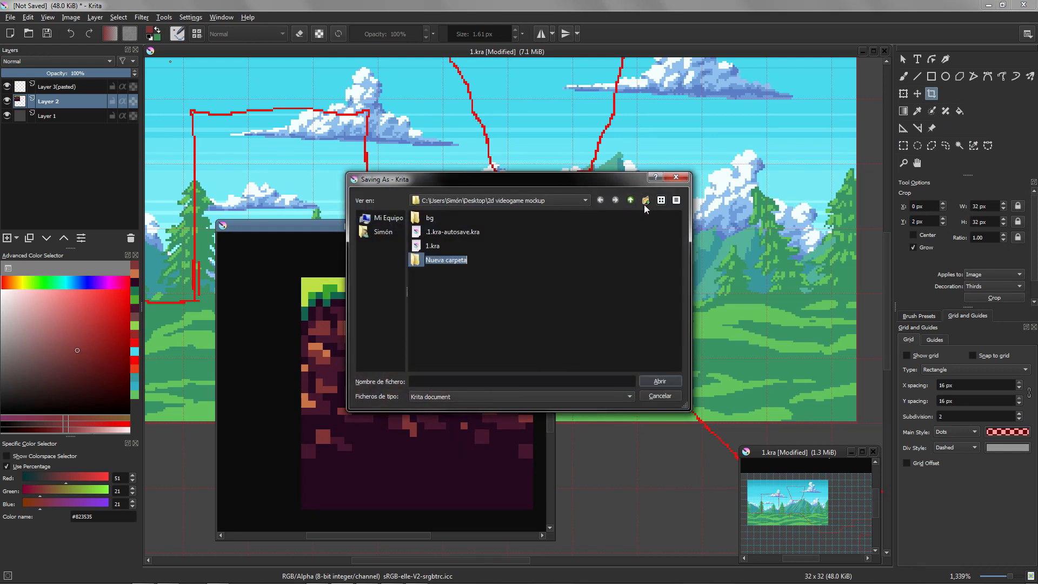
type("1")
key("Return")
key("Return")
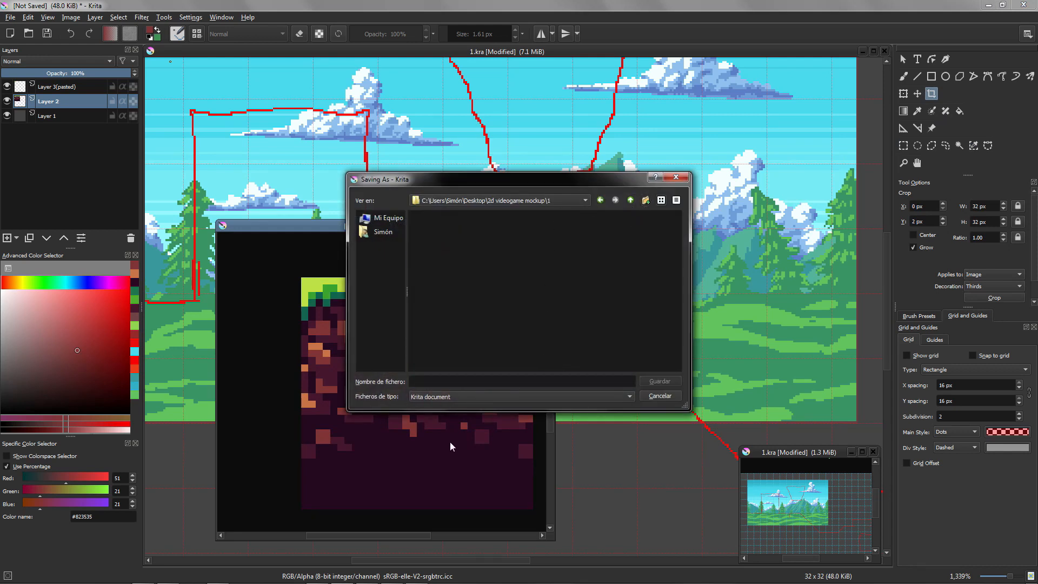
left_click(463, 383)
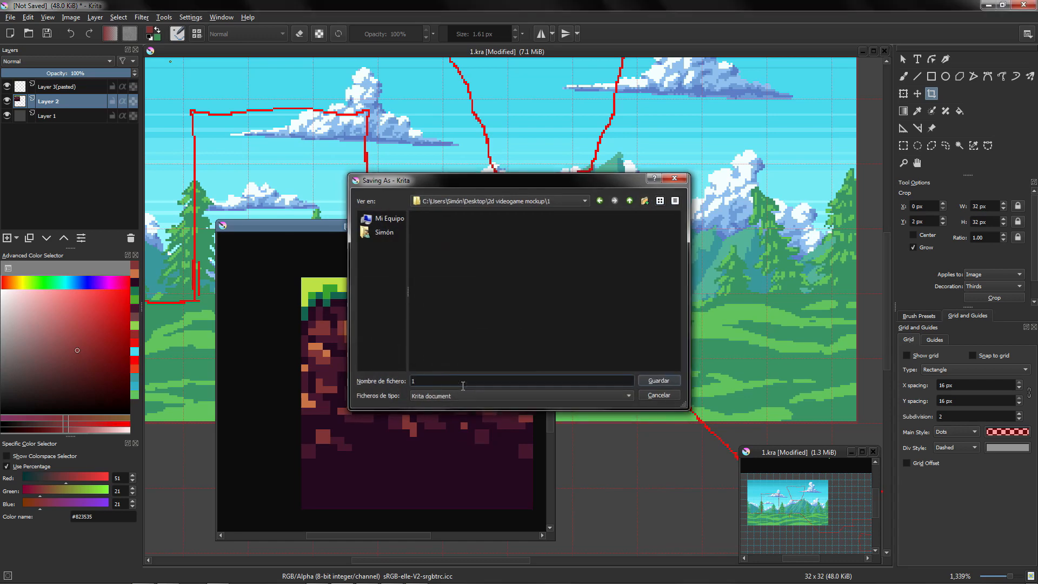
key("Return")
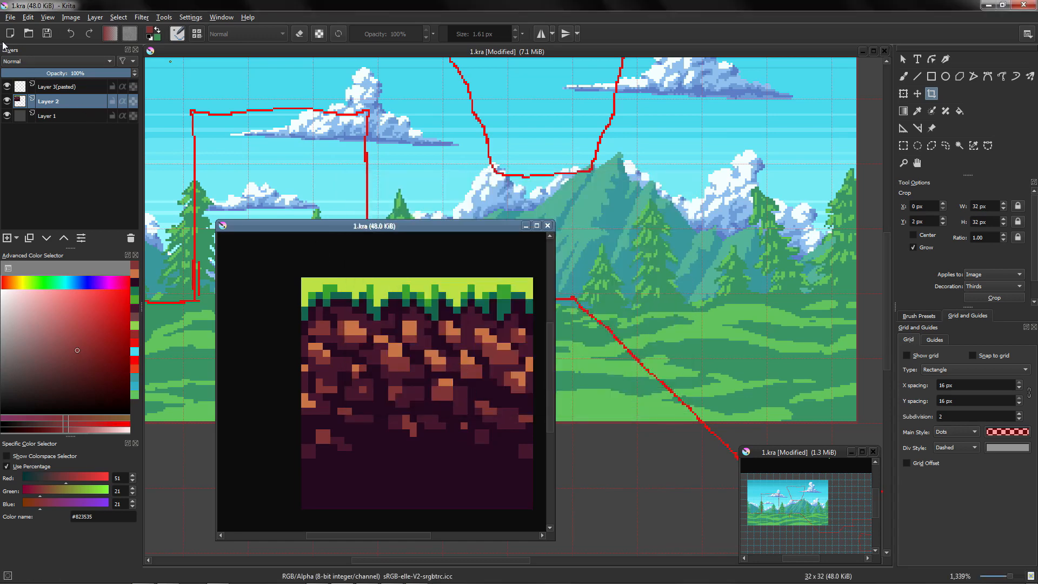
Step: Export the tile as 1.png into folder 1 and close the tile document
left_click(11, 17)
left_click(40, 119)
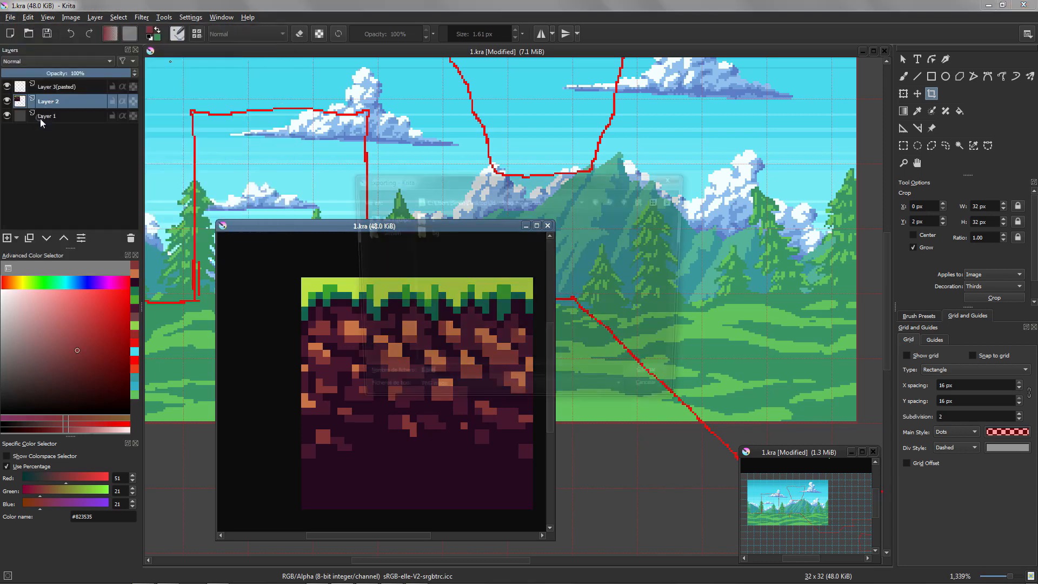
double_click(428, 218)
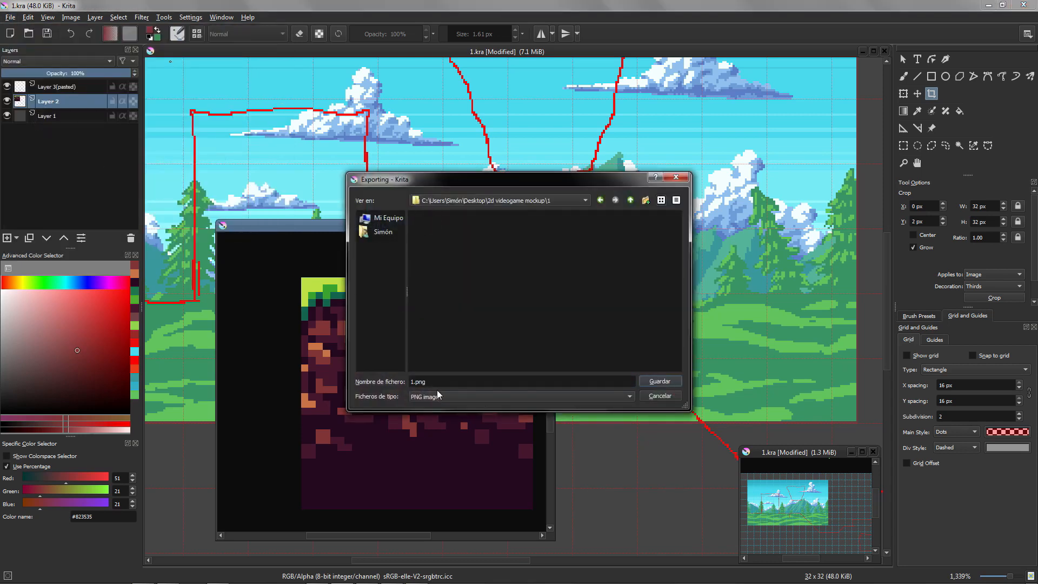
left_click(662, 381)
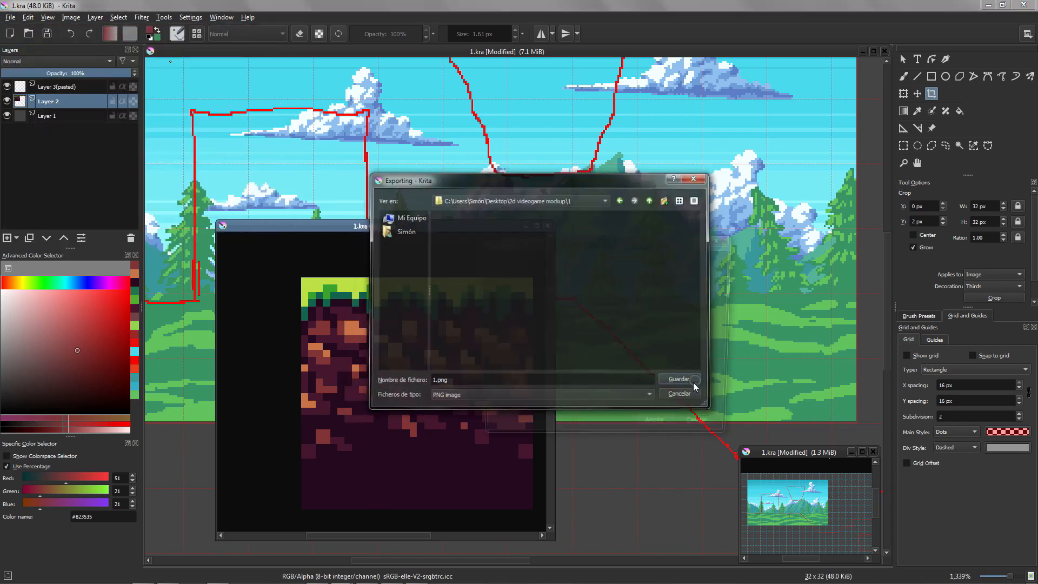
left_click(659, 430)
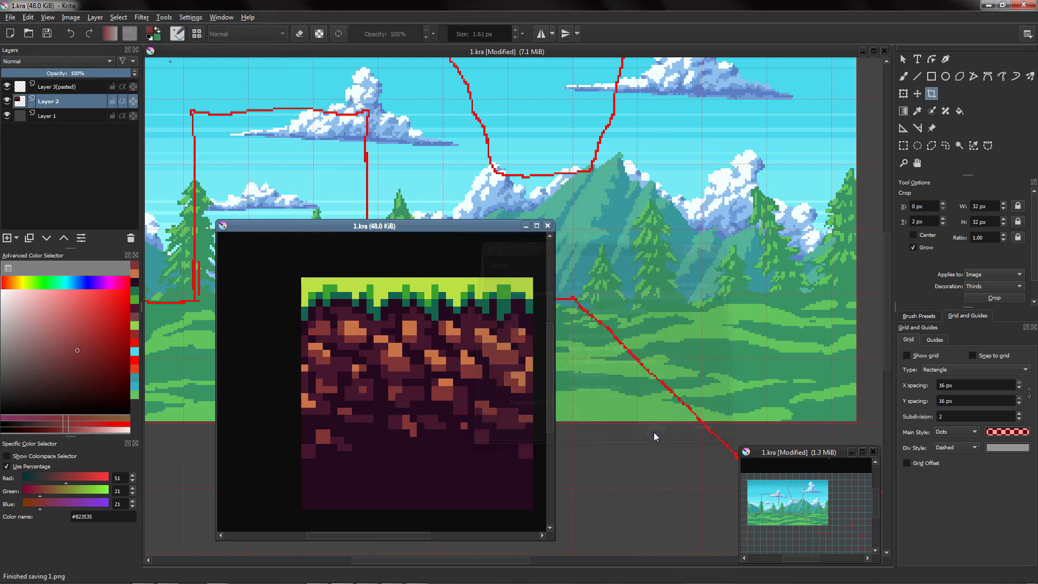
left_click(548, 226)
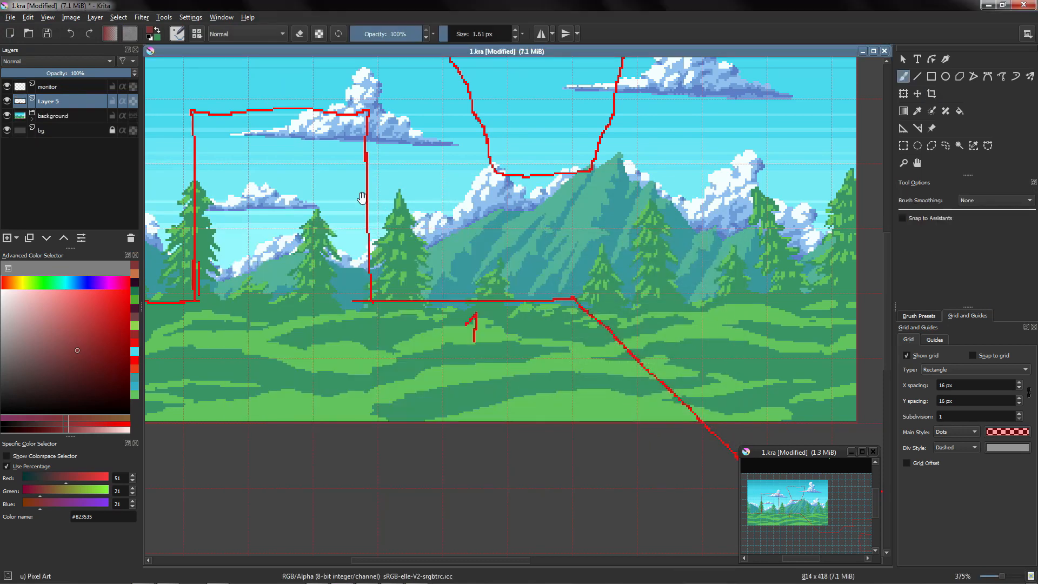
Step: Import 1.png from folder 1 as a new layer above Layer 5 in the landscape mockup
left_click_drag(361, 197, 378, 234)
left_click(99, 20)
mouse_move(149, 84)
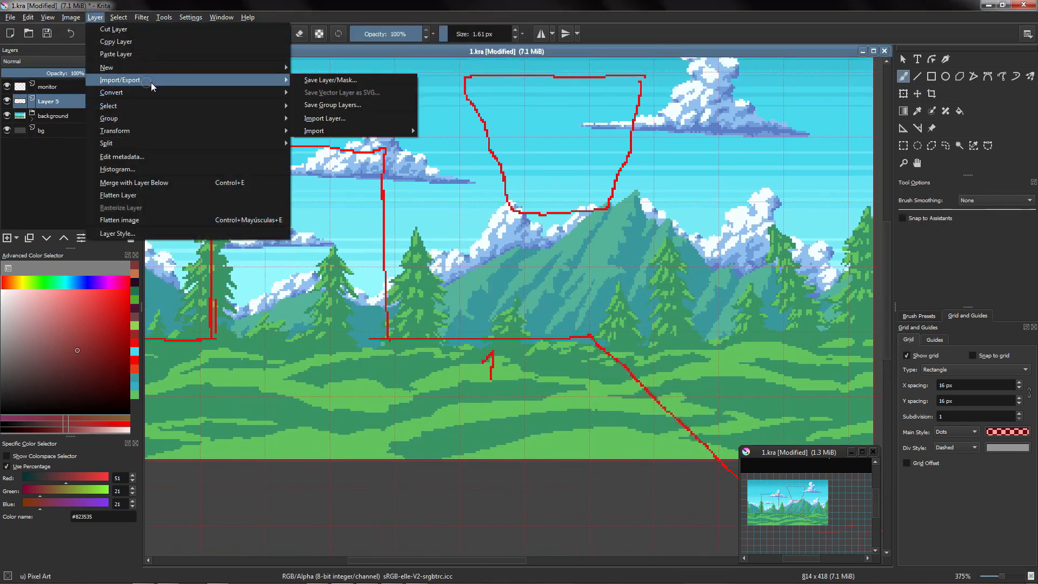
left_click(312, 119)
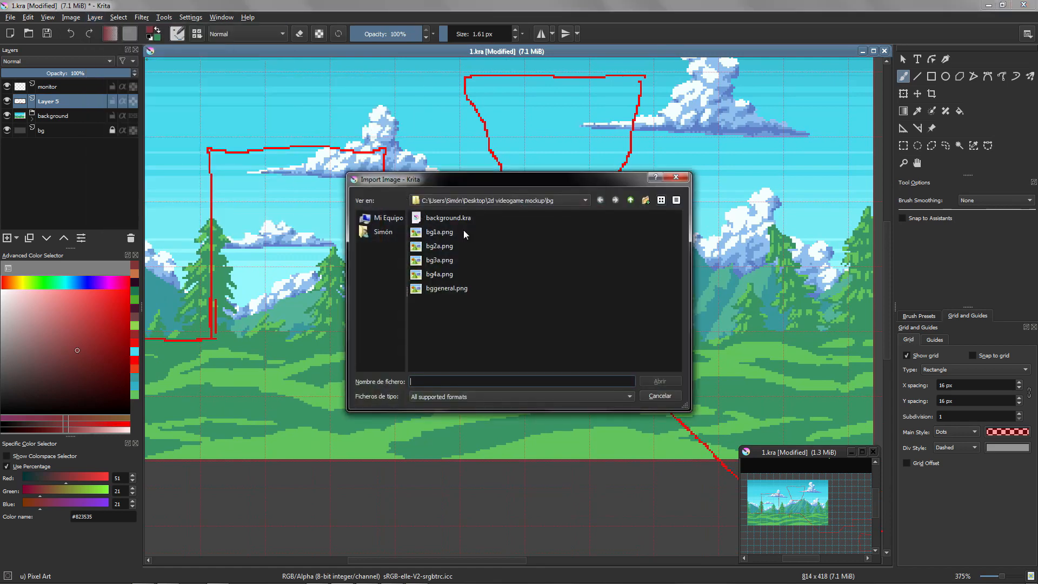
left_click(630, 200)
double_click(429, 217)
left_click(429, 219)
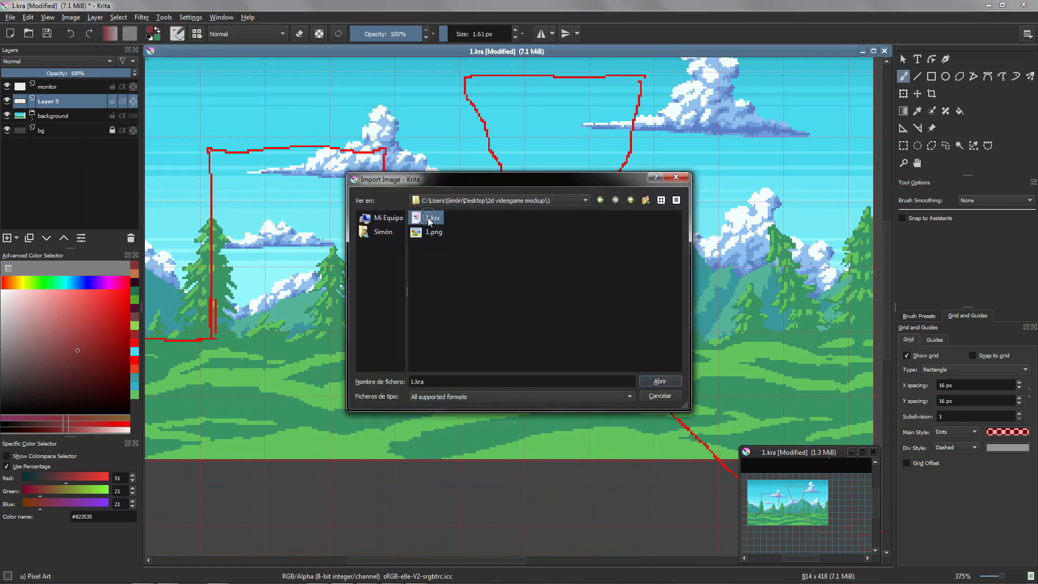
double_click(433, 232)
Step: Move the imported tile onto the red ground line near the tree at the mountain's foot, aligned to the grid
scroll(440, 302, "down", 3)
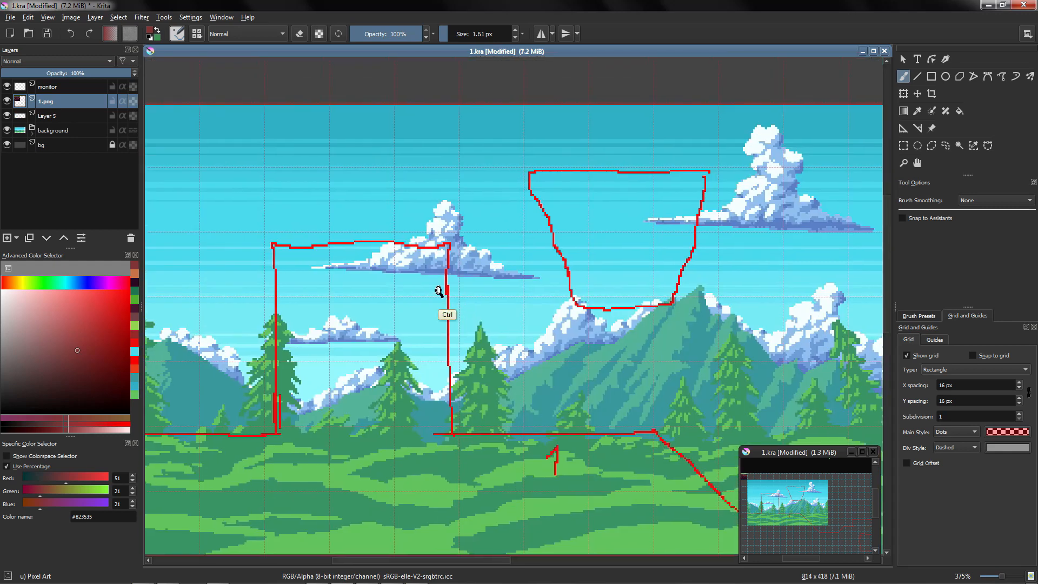
key("t")
left_click_drag(266, 161, 514, 236)
mouse_move(490, 297)
left_mouse_down()
mouse_move(493, 275)
mouse_move(440, 250)
mouse_move(492, 256)
mouse_move(487, 274)
mouse_move(450, 223)
mouse_move(456, 214)
mouse_move(408, 201)
mouse_move(411, 179)
mouse_move(447, 209)
mouse_move(434, 316)
mouse_move(450, 262)
left_mouse_up()
key("b")
key("t")
left_click_drag(450, 262, 527, 308)
left_click_drag(530, 271, 533, 208)
Step: Duplicate the tile layer to extend the middle ground by one tile and lay two tiles on the ground at the scene's left edge
key("ctrl+j")
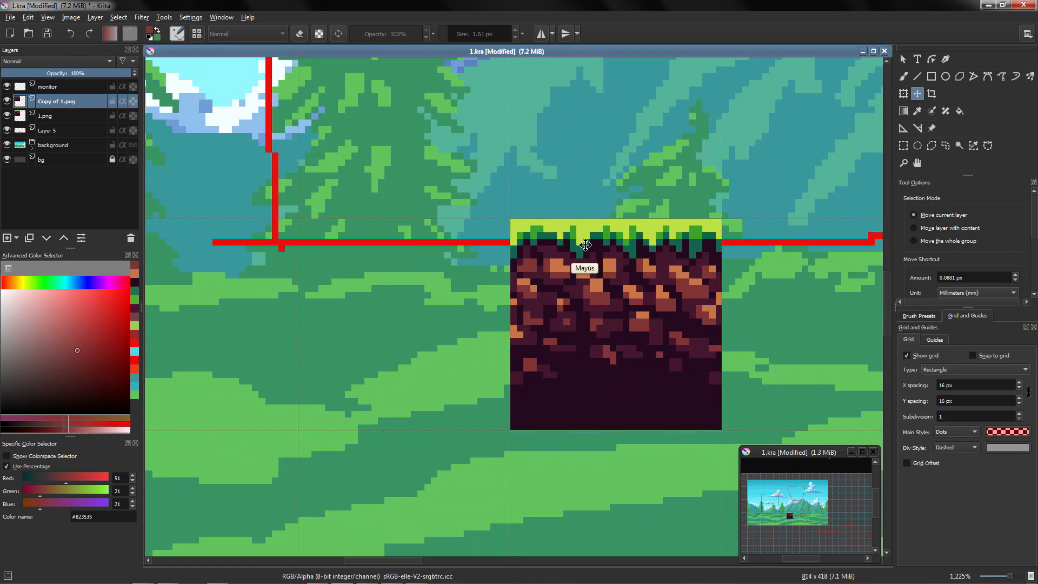
left_click_drag(586, 245, 552, 362)
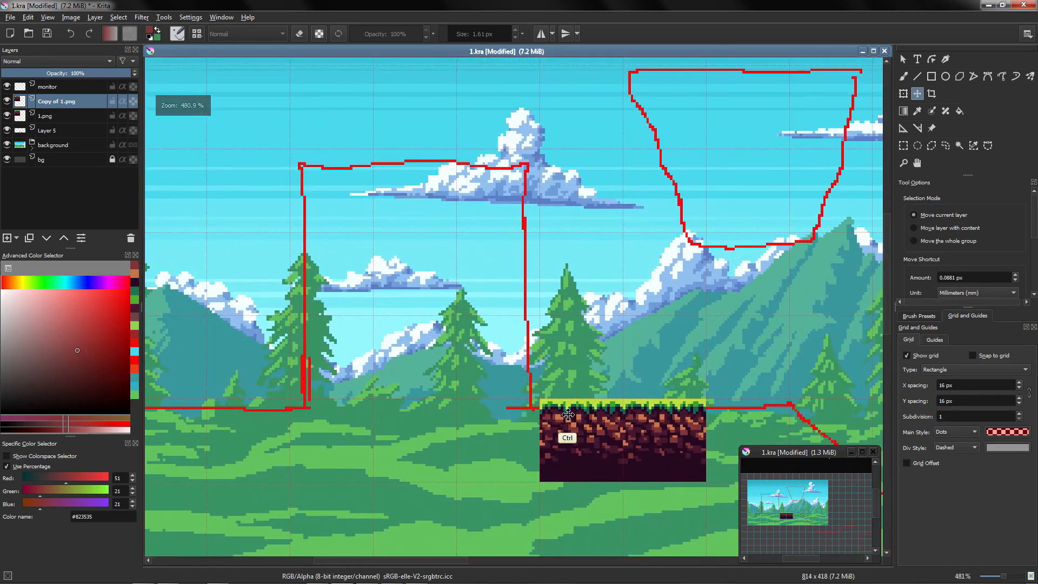
key("ctrl+j")
mouse_move(430, 192)
left_mouse_down()
mouse_move(440, 210)
mouse_move(422, 199)
left_mouse_up()
left_click_drag(430, 238, 421, 423)
key("ctrl+j")
left_click_drag(421, 423, 480, 338)
Step: Place duplicates of the tile on top of the raised rectangular outline and on the upper edge of the bowl-shaped outline
key("ctrl+j")
key("ctrl+j")
left_click_drag(223, 307, 547, 140)
left_click_drag(546, 140, 478, 215)
left_click_drag(347, 206, 347, 287)
Step: Place another duplicate of the tile on the low red ground line beyond the background's lower right corner
key("ctrl+j")
left_click_drag(382, 219, 563, 465)
left_click_drag(562, 465, 532, 275)
left_click_drag(561, 303, 573, 360)
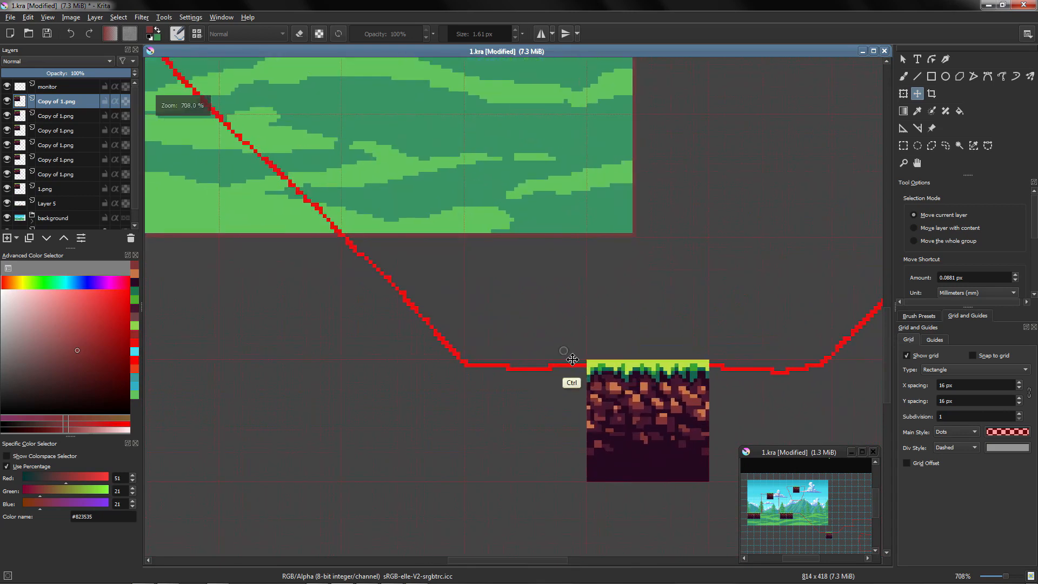
Step: Add more duplicates of the tile along the low ground and the rising red line beyond the background's right edge
key("ctrl+j")
left_click_drag(618, 395, 425, 340)
key("ctrl+j")
left_click_drag(406, 361, 513, 286)
key("ctrl+j")
left_click_drag(523, 306, 453, 309)
key("ctrl+j")
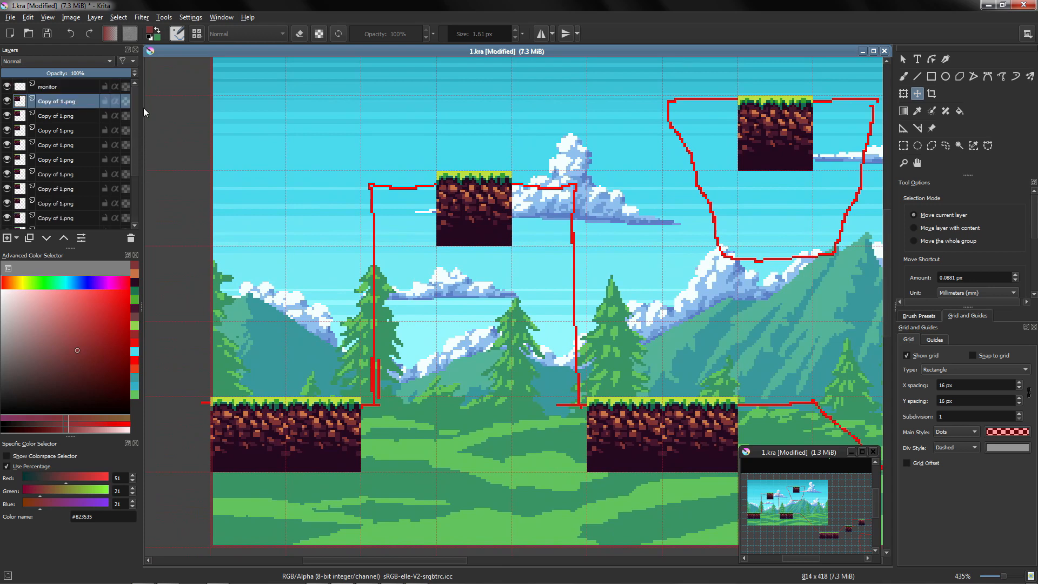
Step: Group all tile layers from the topmost copy down to 1.png and name the group 1
left_click_drag(143, 108, 114, 199)
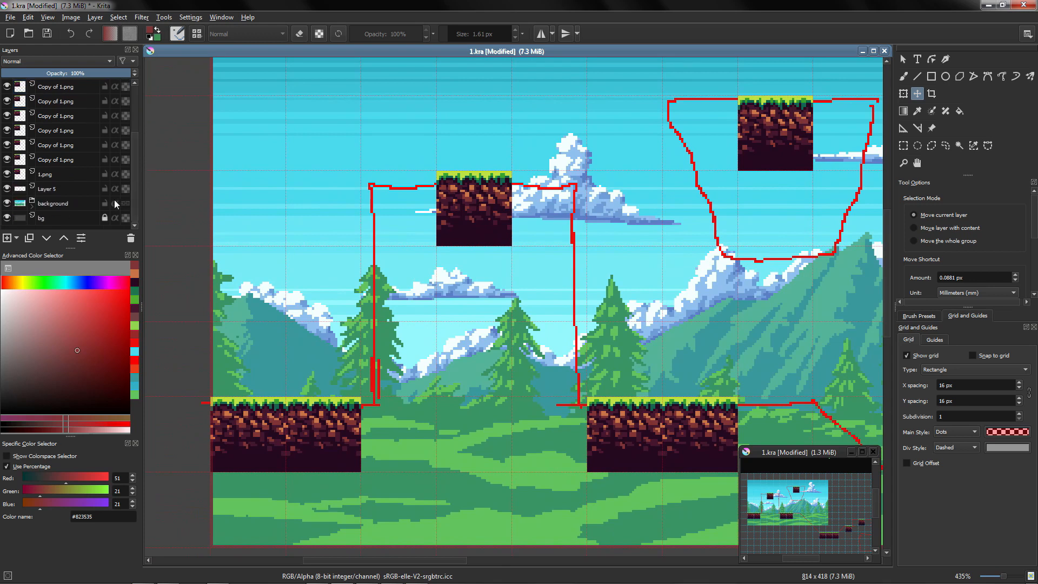
left_click(74, 174, "shift")
key("ctrl+g")
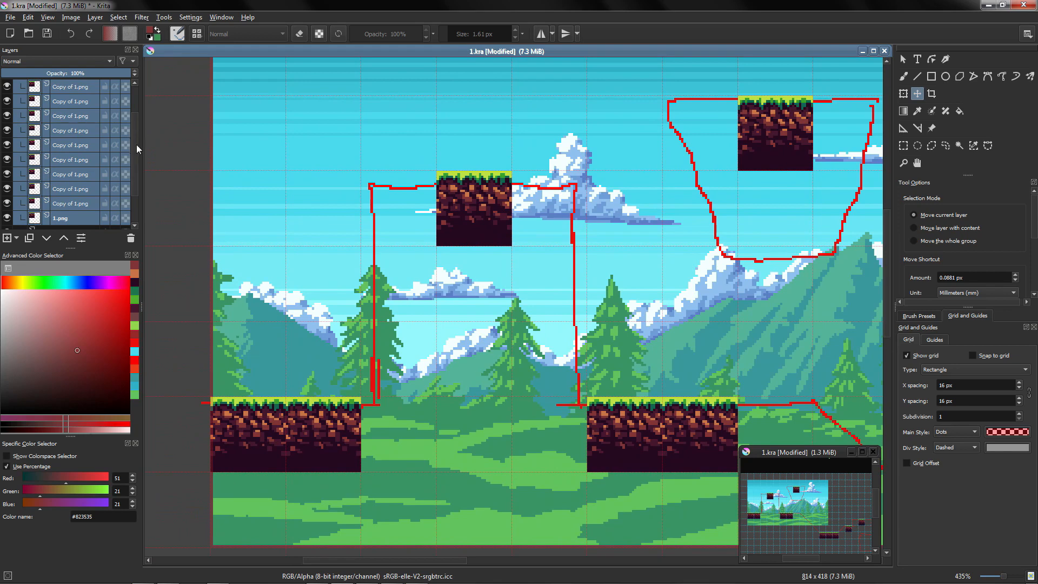
left_click(33, 104)
double_click(49, 102)
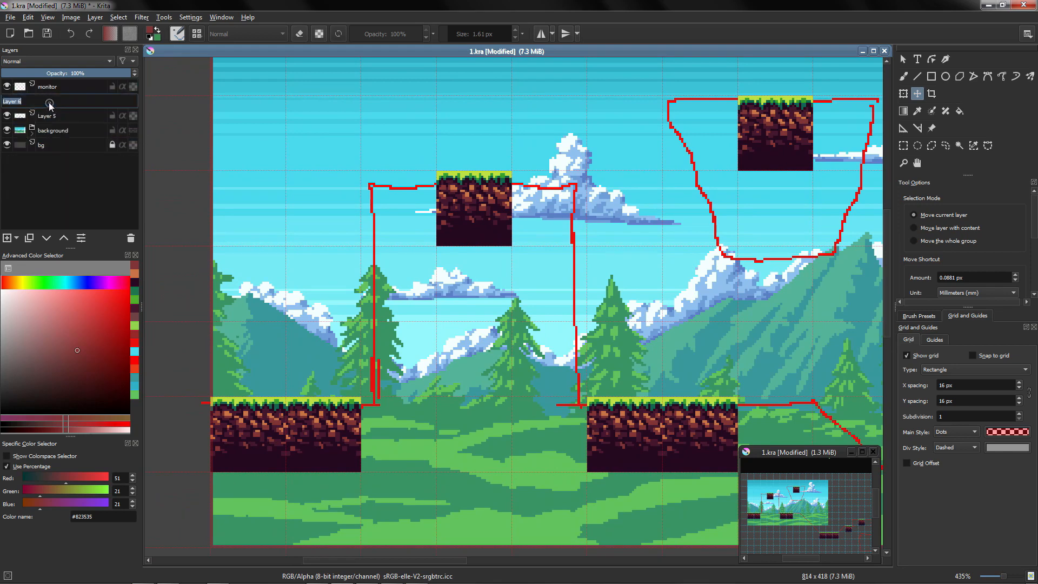
key("Return")
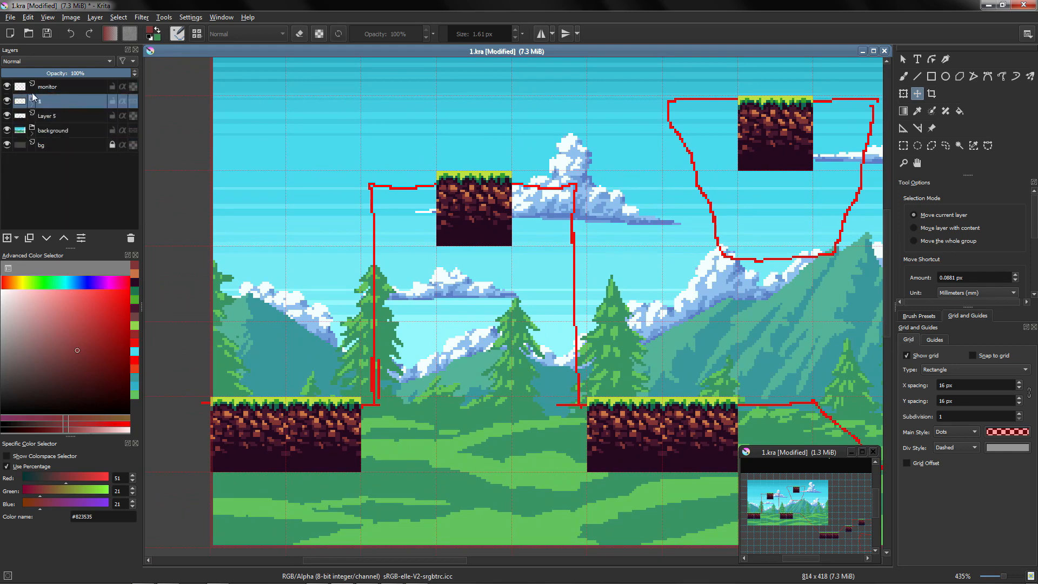
Step: Check what Layer 5 shows by toggling its visibility and rename it to reference
left_click(6, 115)
left_click(6, 115)
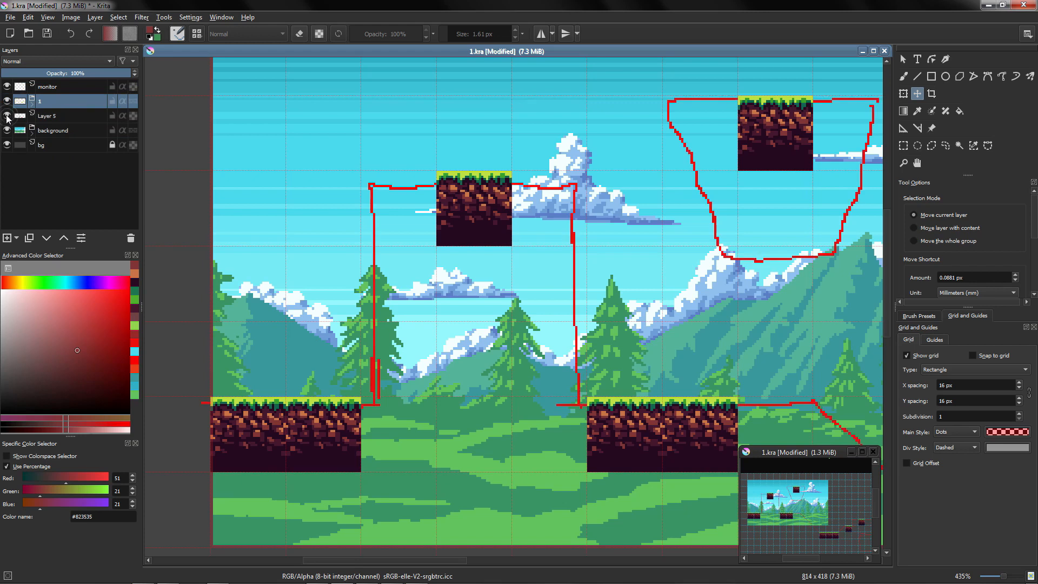
double_click(48, 116)
type("refre")
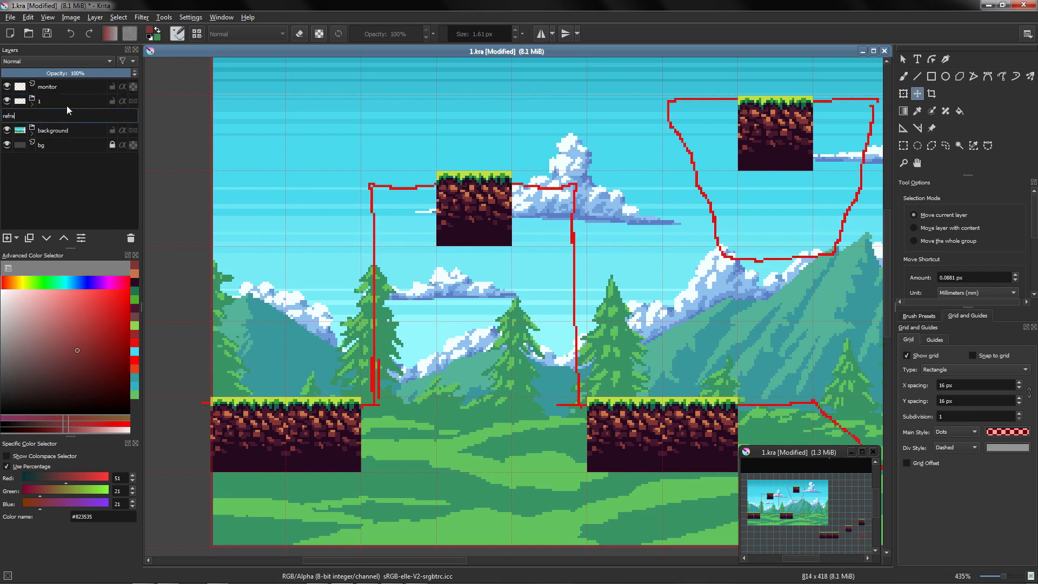
key("BackSpace")
key("BackSpace")
type("erence")
key("Return")
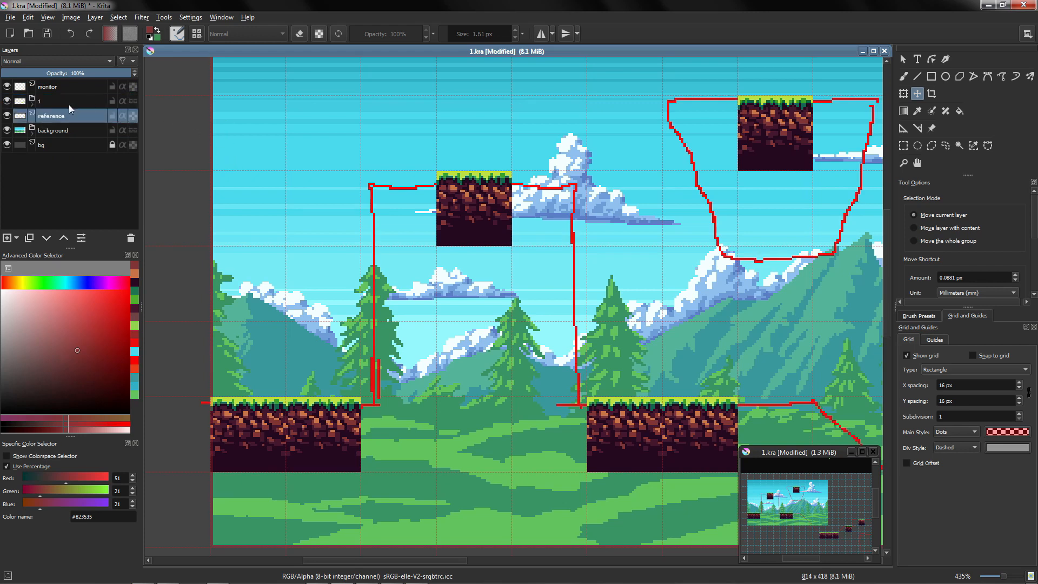
Step: Add a paint layer above the reference layer and sample the dark dirt colour #250920 from the raised tile
left_click(67, 102)
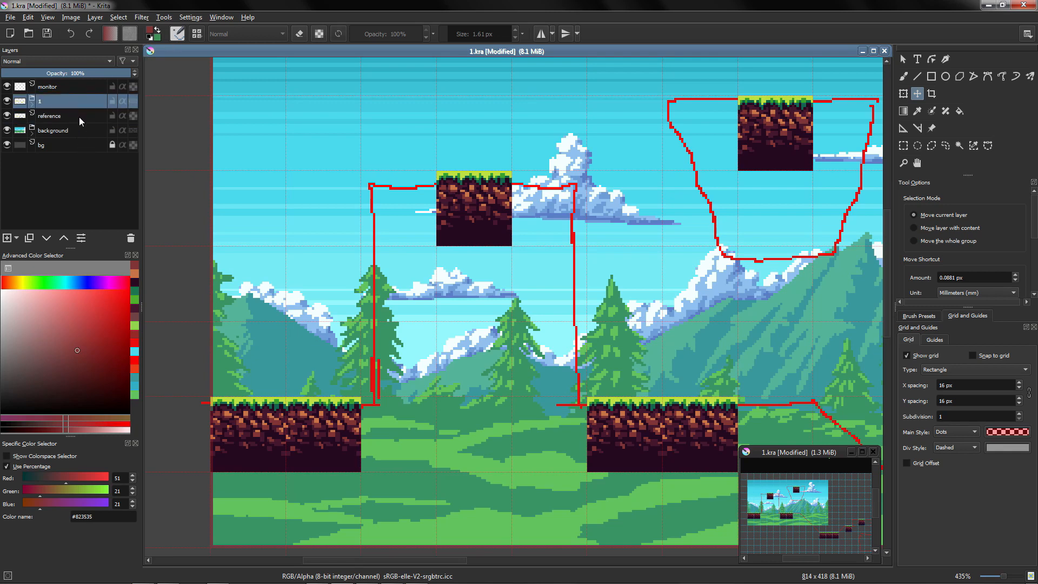
left_click(79, 117)
key("Insert")
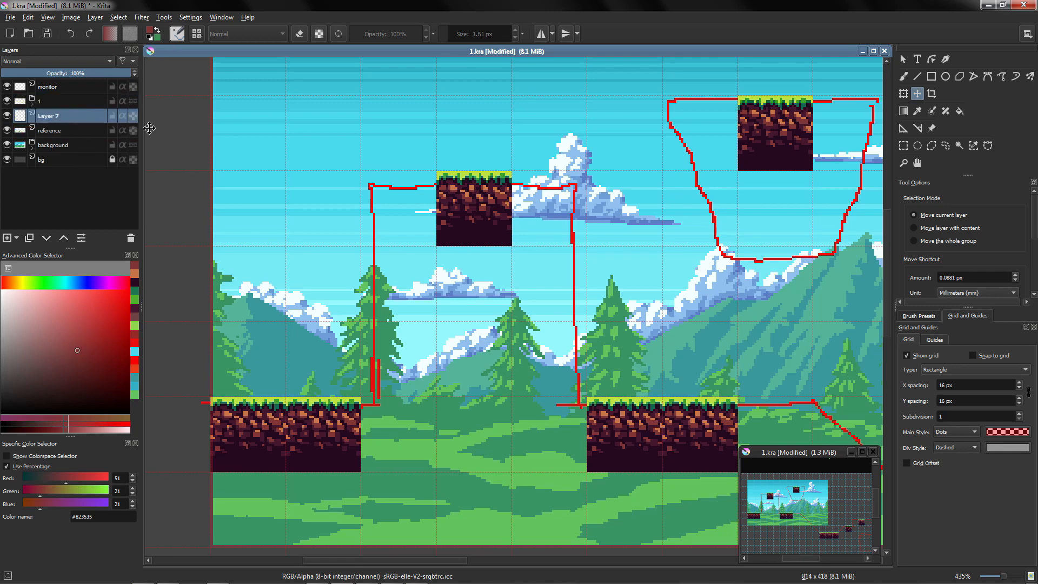
key("f")
left_click_drag(427, 226, 352, 227)
left_click(466, 178, "ctrl")
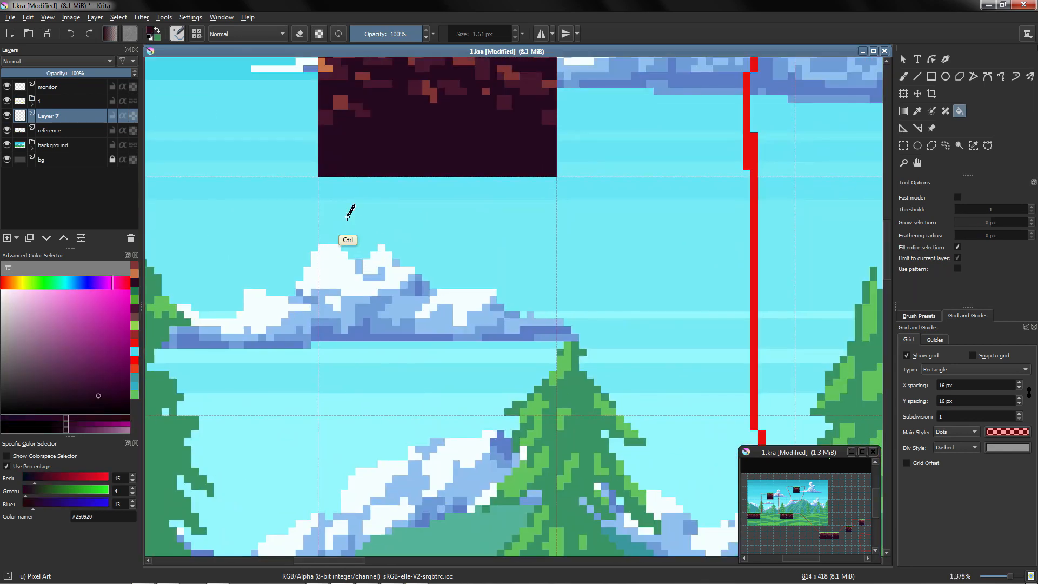
Step: Select a 32 × 32 px square directly below the raised tile and fill it with the dark dirt colour
left_click(904, 146)
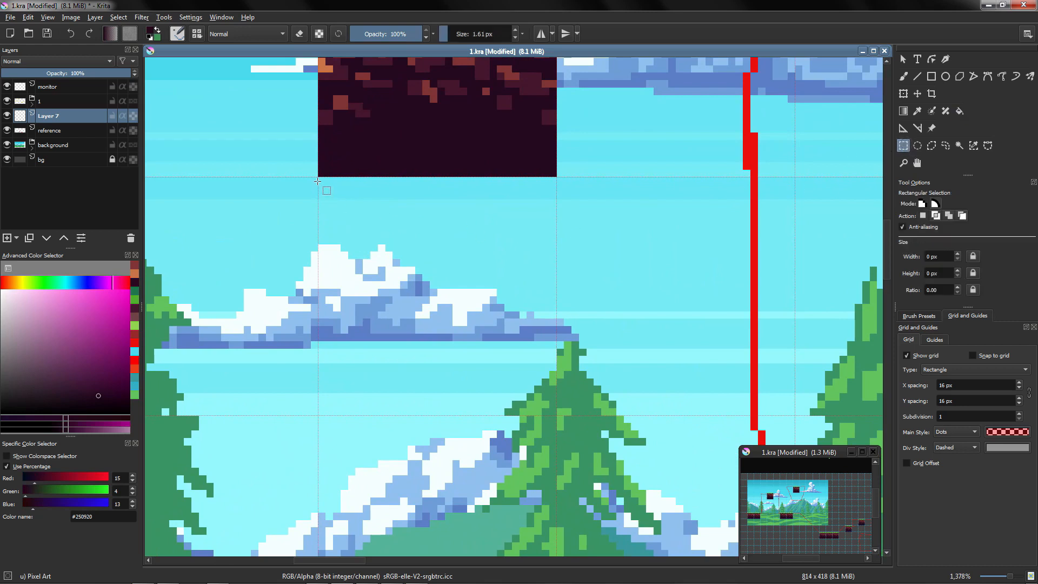
left_click_drag(318, 176, 556, 415)
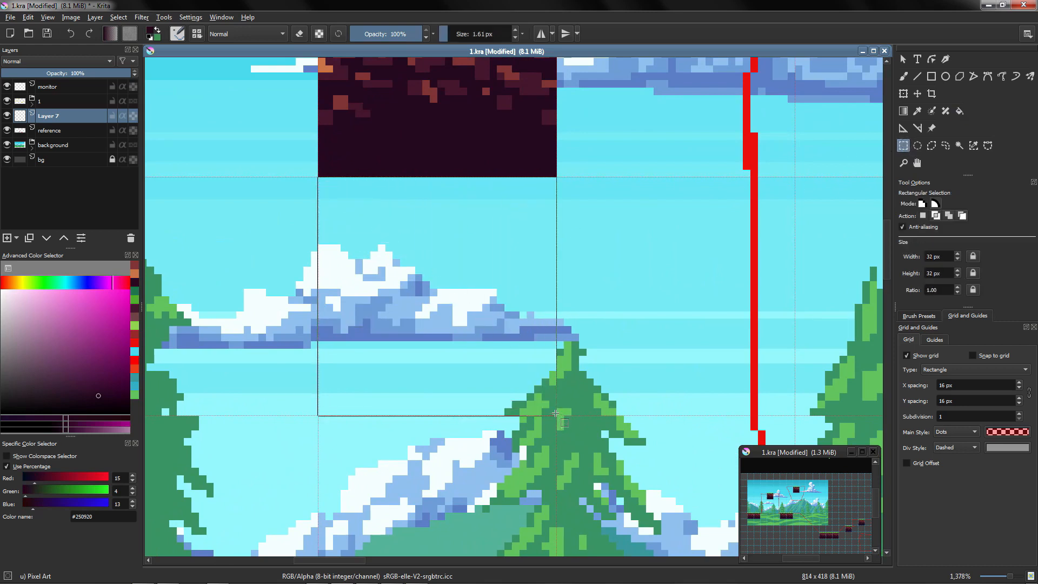
key("f")
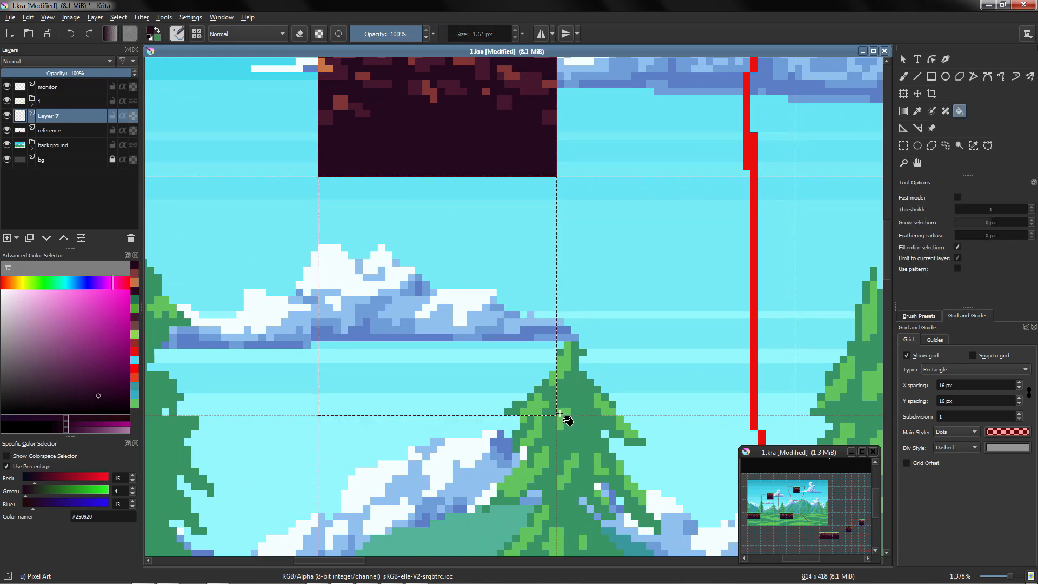
left_click(417, 241)
scroll(414, 246, "down", 3)
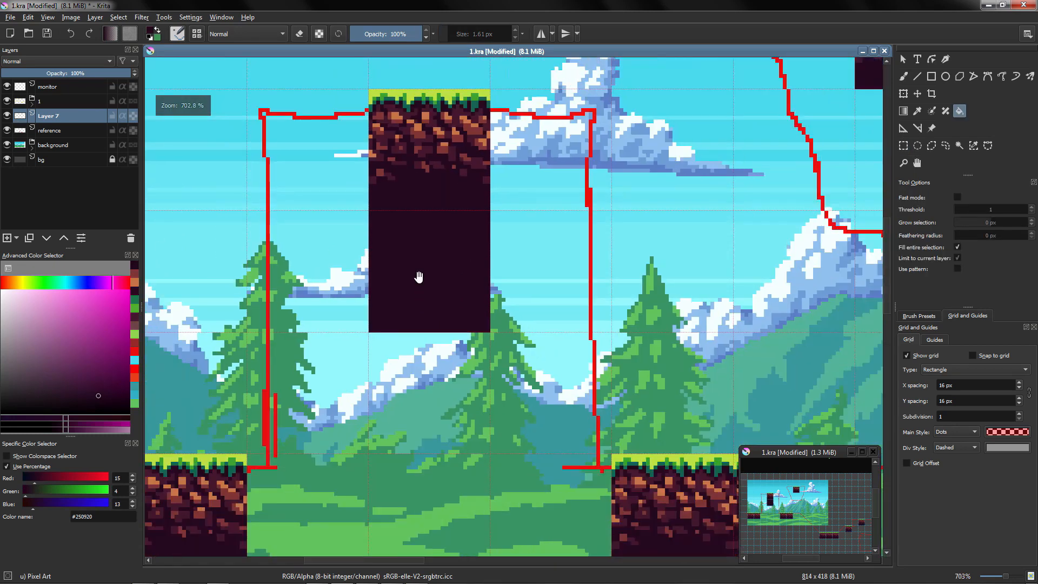
Step: Rename the filled layer to 0 and stack two duplicates of it below the dark square to lengthen the column
double_click(49, 114)
type("0")
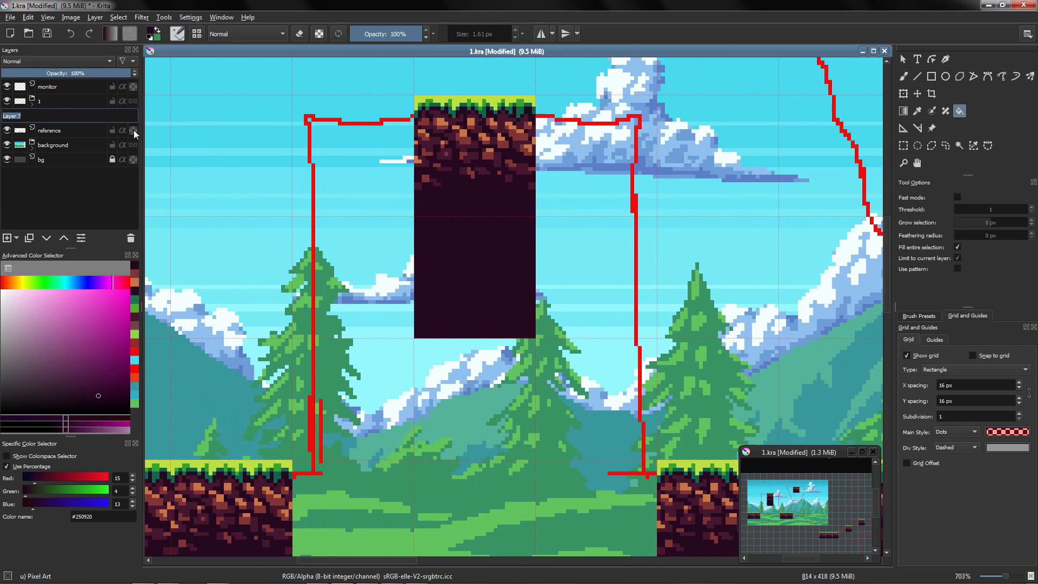
key("Return")
key("ctrl+j")
scroll(460, 179, "down", 3)
key("t")
left_click_drag(465, 145, 481, 266)
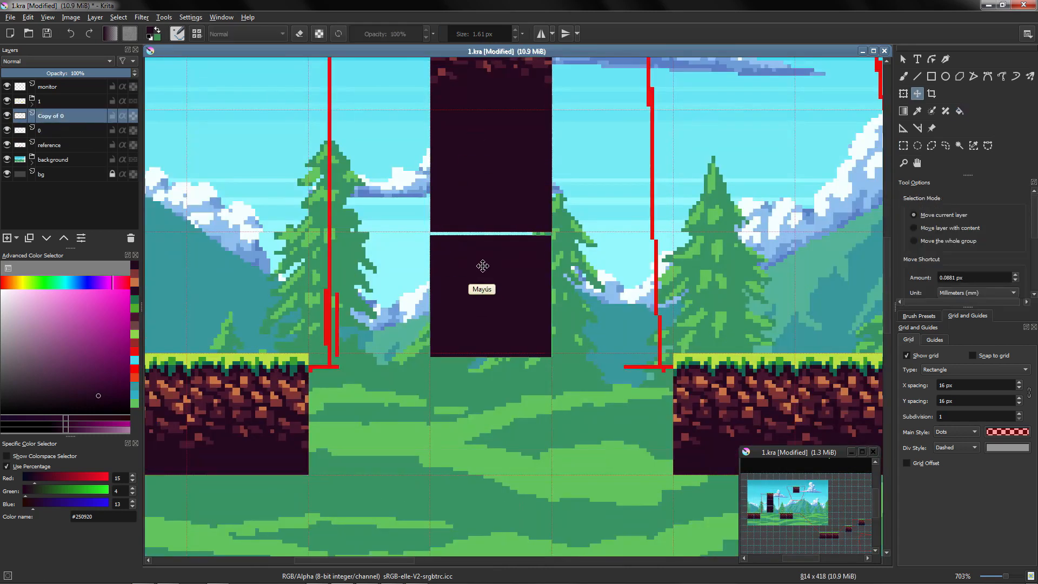
left_click_drag(477, 310, 498, 254)
key("ctrl+j")
left_click_drag(495, 216, 520, 292)
Step: Place duplicates of the dark tile in the background's bottom row beneath the leftmost ground tiles
key("ctrl+j")
left_click_drag(517, 281, 250, 359)
scroll(513, 387, "down", 3)
key("ctrl+j")
scroll(500, 378, "up", 2)
Step: Duplicate several dark tile layers together to extend the bottom row one tile past the second ground section
left_click(60, 130, "ctrl")
key("ctrl+j")
left_click_drag(374, 377, 638, 363)
left_click(59, 115)
left_click(59, 159, "shift")
key("ctrl+j")
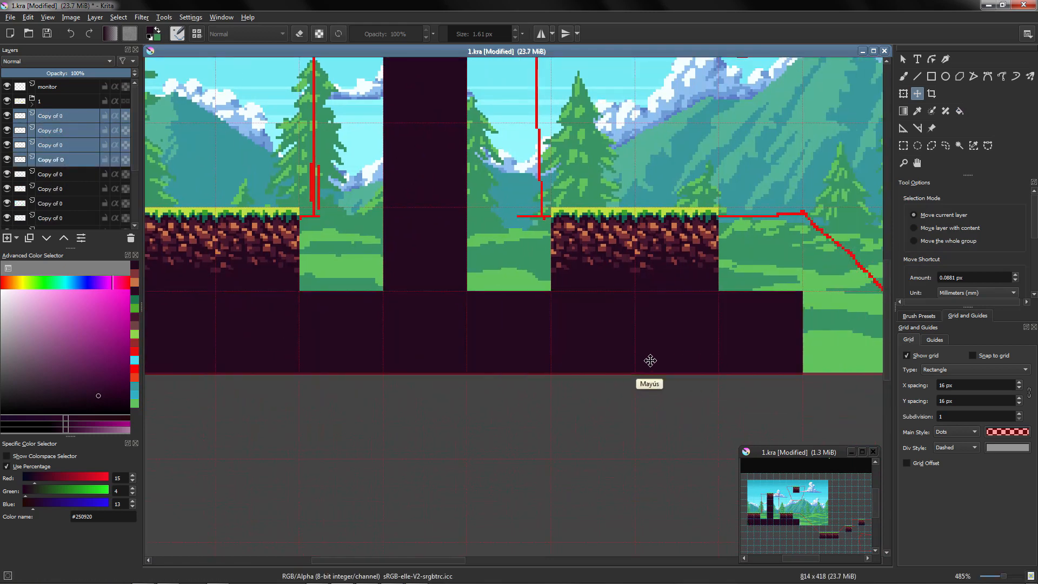
scroll(433, 364, "down", 3)
scroll(410, 335, "up", 3)
scroll(460, 246, "down", 3)
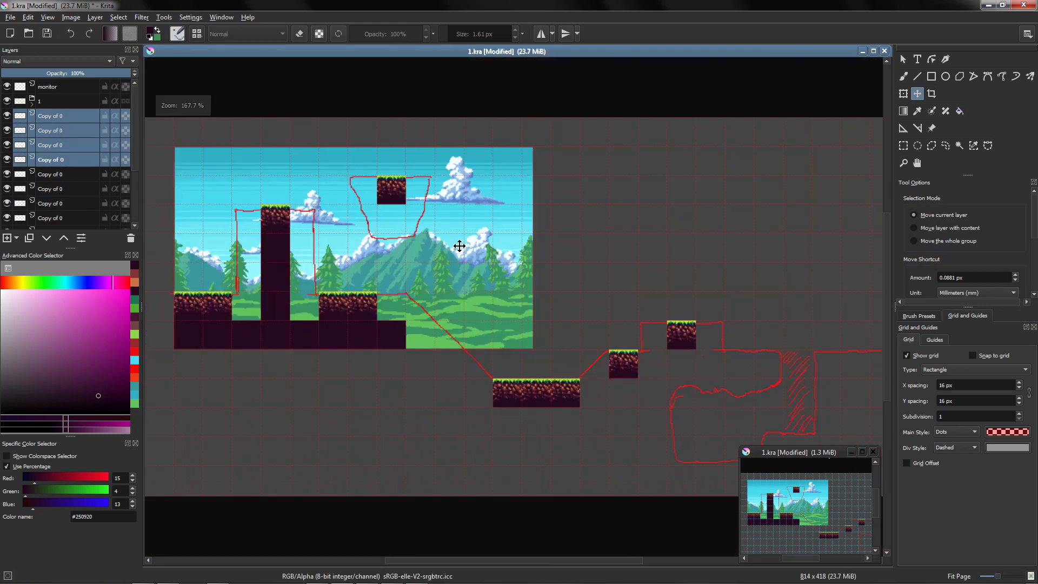
Step: Select group 1 and all layers down to 0 and merge them into a single layer
left_click(73, 102)
left_click_drag(134, 115, 162, 123)
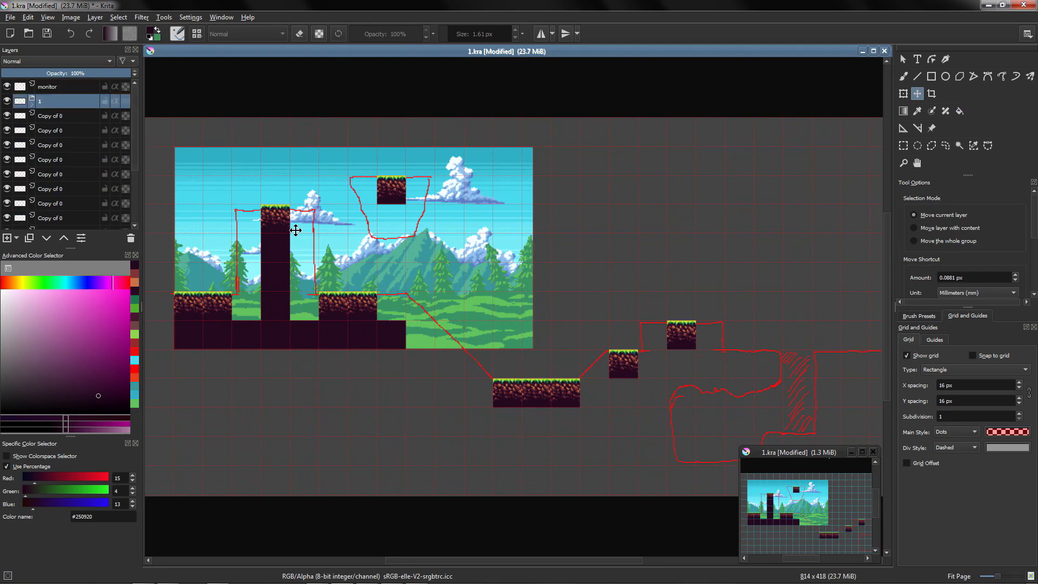
left_click_drag(303, 249, 383, 271)
left_click_drag(387, 312, 456, 303)
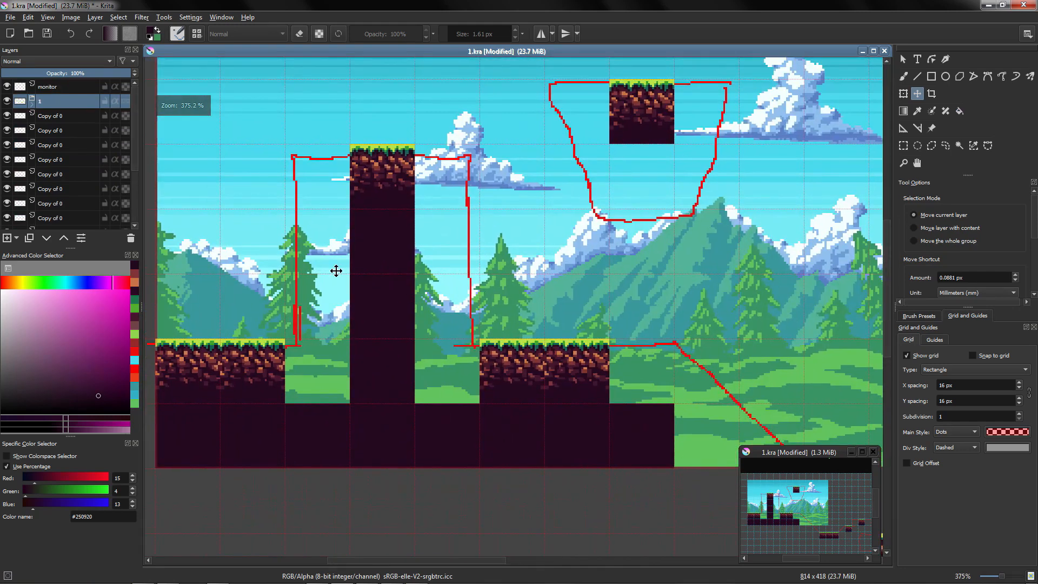
left_click_drag(138, 129, 138, 105)
left_click(70, 102, "shift")
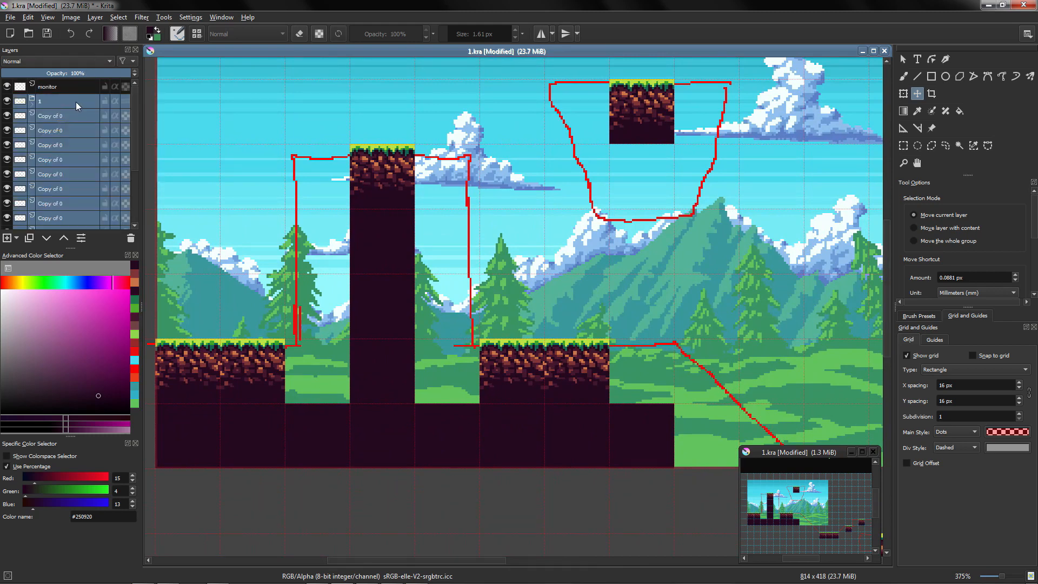
key("ctrl+e")
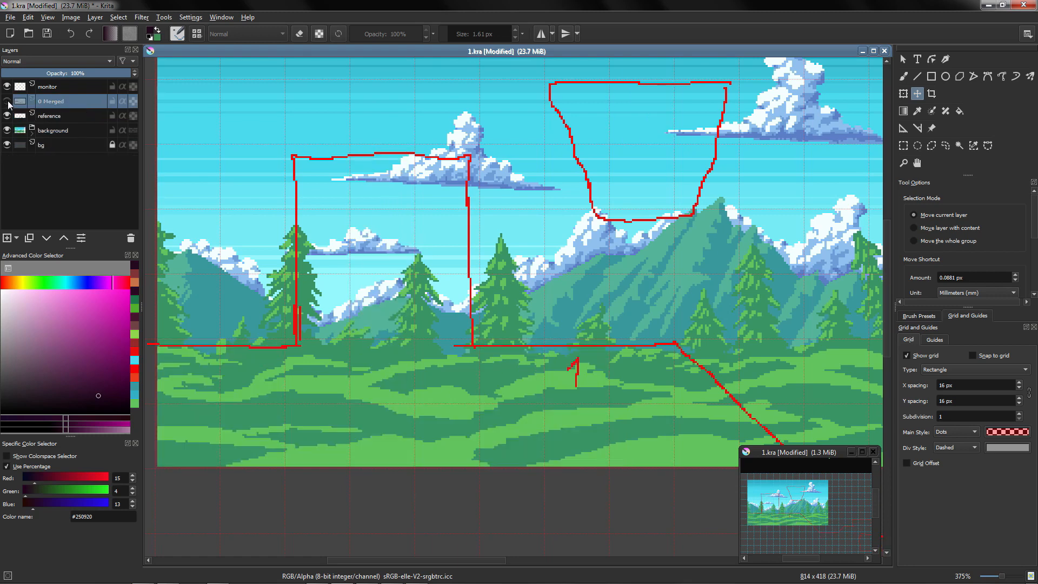
Step: Try copying one grass tile from the second ground section onto its own layer and moving it upward
scroll(495, 333, "up", 5)
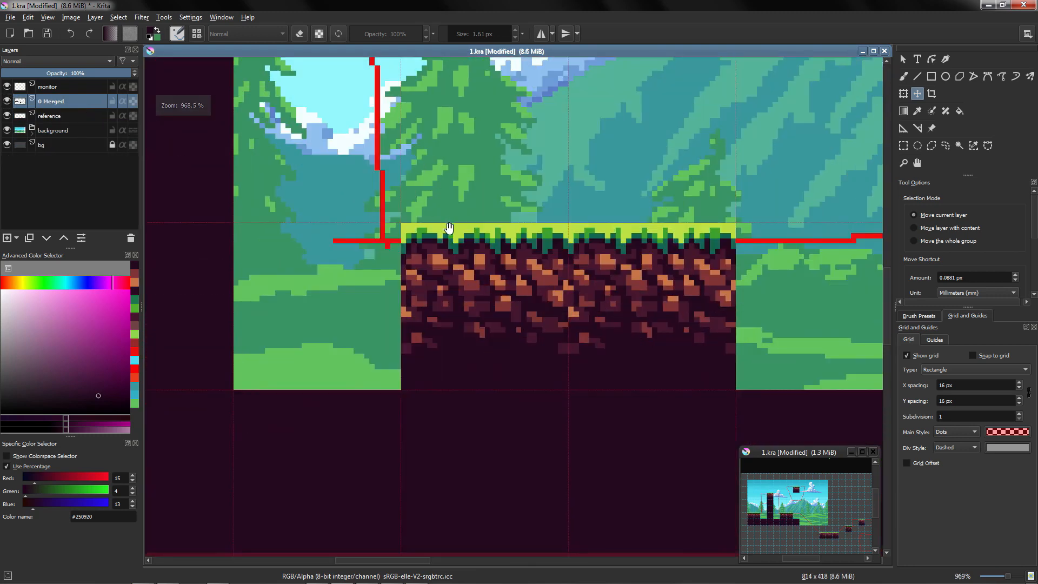
key("ctrl+r")
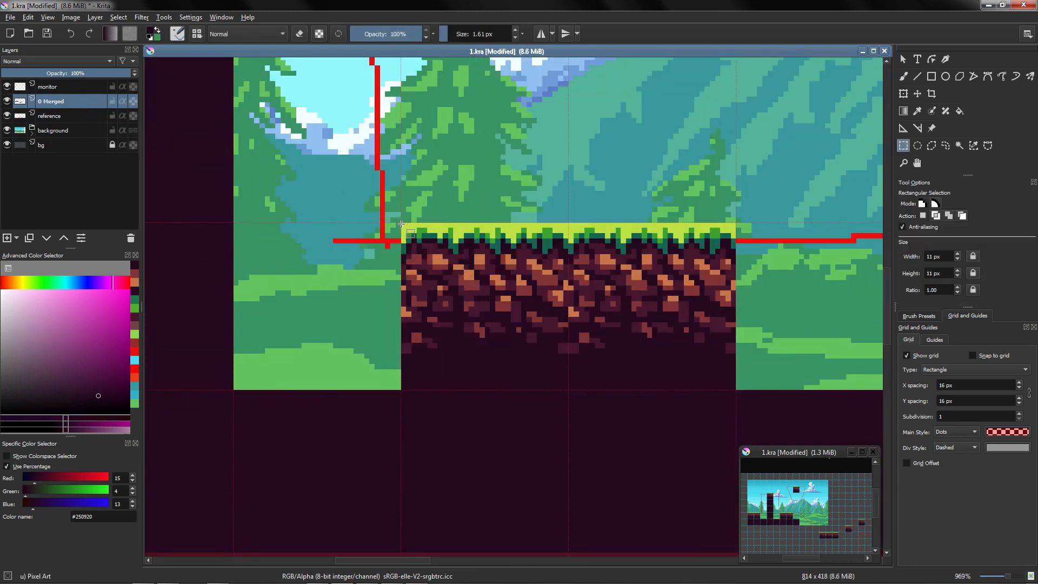
left_click_drag(401, 223, 567, 387)
key("ctrl+c")
key("ctrl+v")
key("t")
left_click_drag(519, 329, 503, 173)
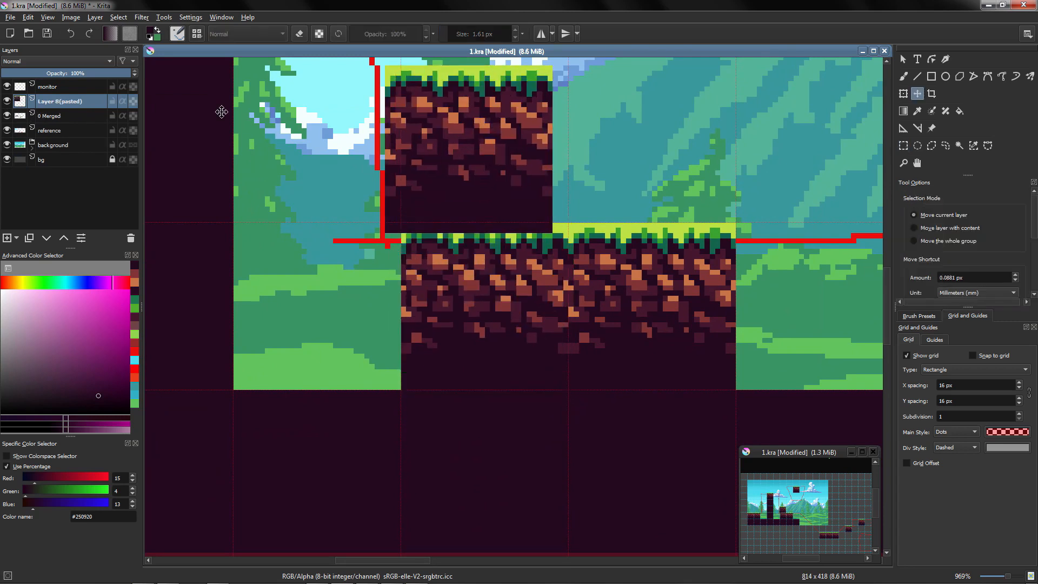
key("b")
key("ctrl+z")
key("ctrl+z")
key("ctrl+z")
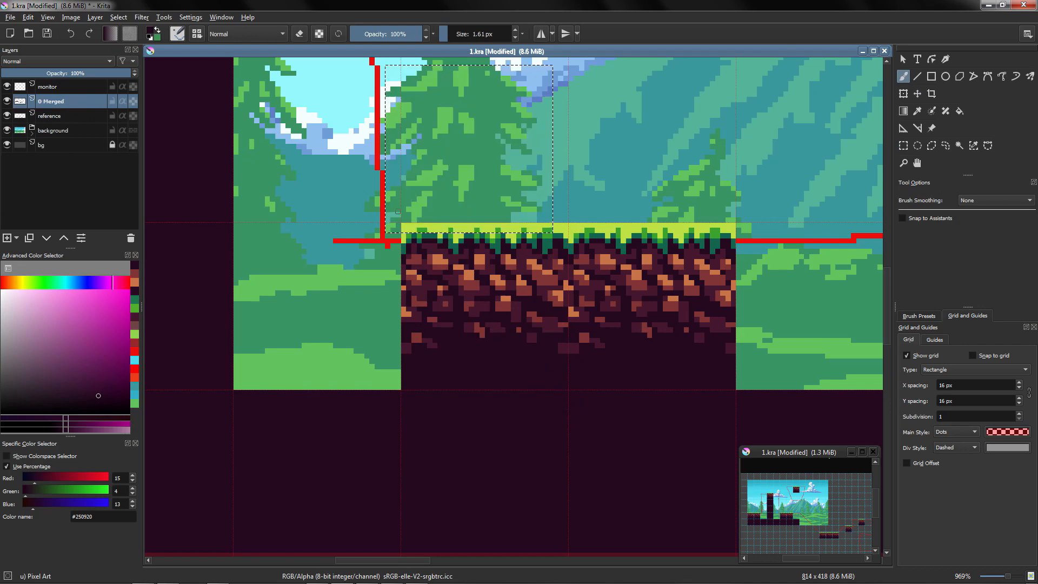
Step: Lower the reference layer's opacity to 25%
scroll(390, 168, "down", 5)
left_click(72, 115)
left_click_drag(63, 73, 34, 73)
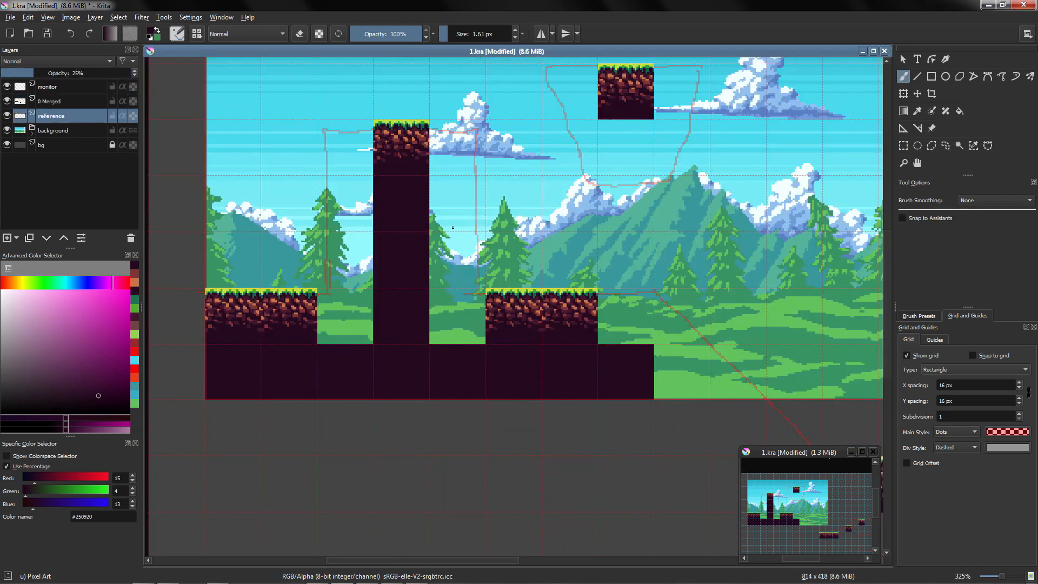
left_click_drag(468, 234, 516, 282)
left_click_drag(409, 290, 443, 278)
Step: On the merged tile layer, fill one-tile-wide areas on both sides of the raised column with the dark dirt colour
left_click(97, 103)
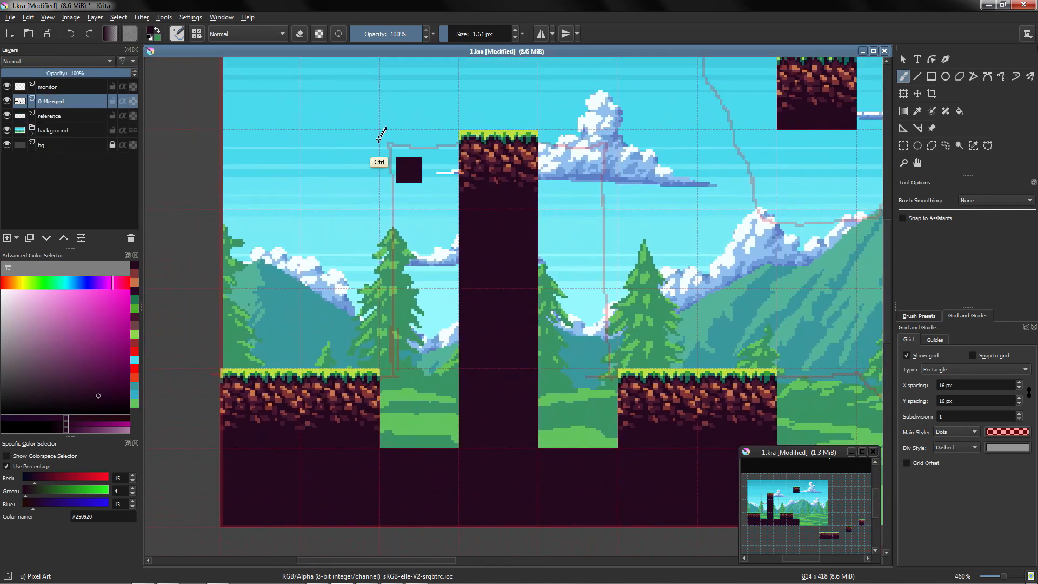
left_click(378, 160, "ctrl")
scroll(384, 139, "up", 2)
left_click(508, 307, "ctrl")
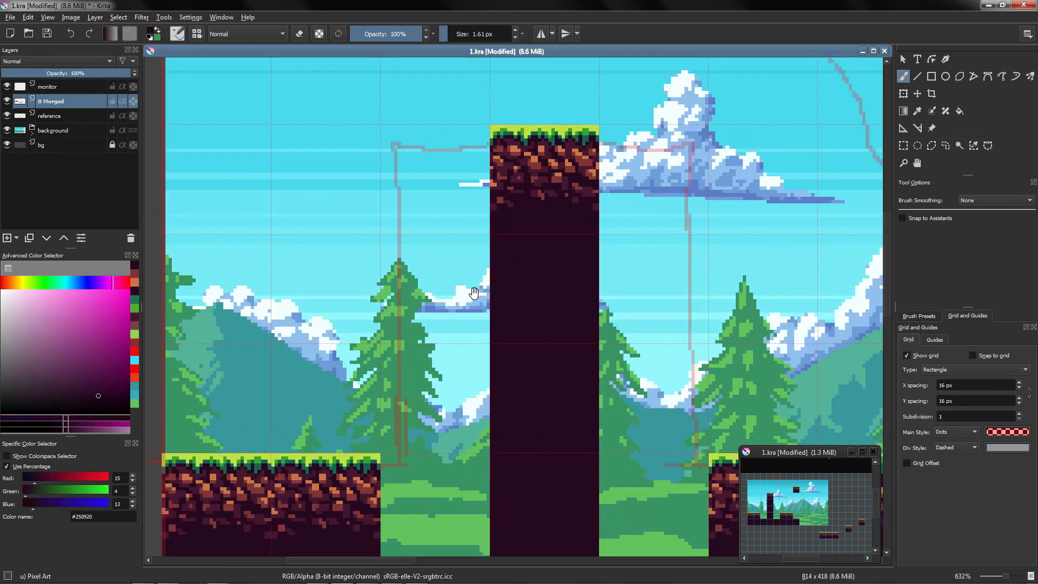
scroll(467, 292, "down", 1)
left_click_drag(467, 292, 457, 209)
key("ctrl+r")
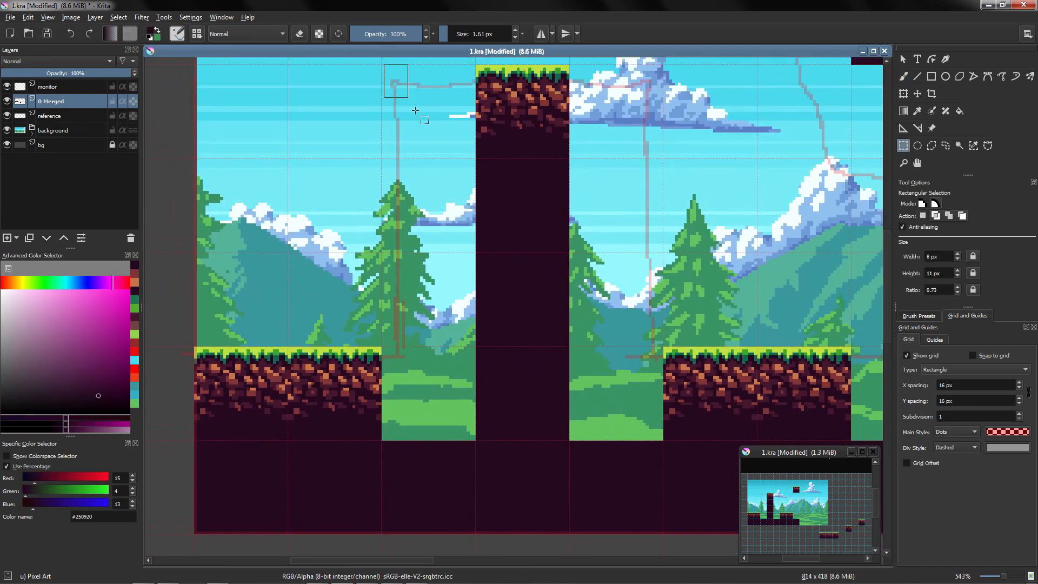
left_click_drag(415, 111, 475, 472)
left_click_drag(662, 449, 569, 65)
key("f")
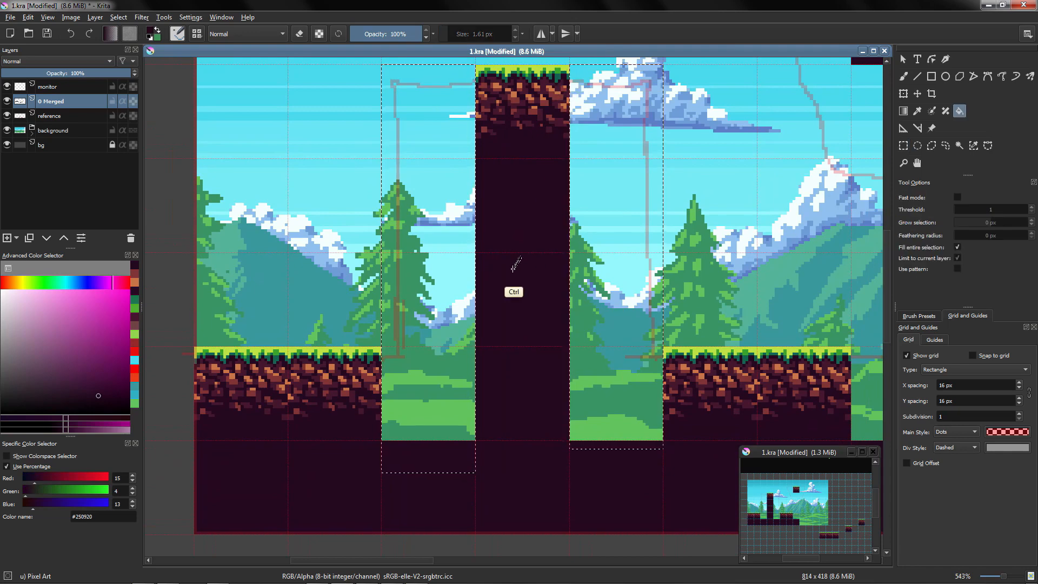
left_click(444, 219)
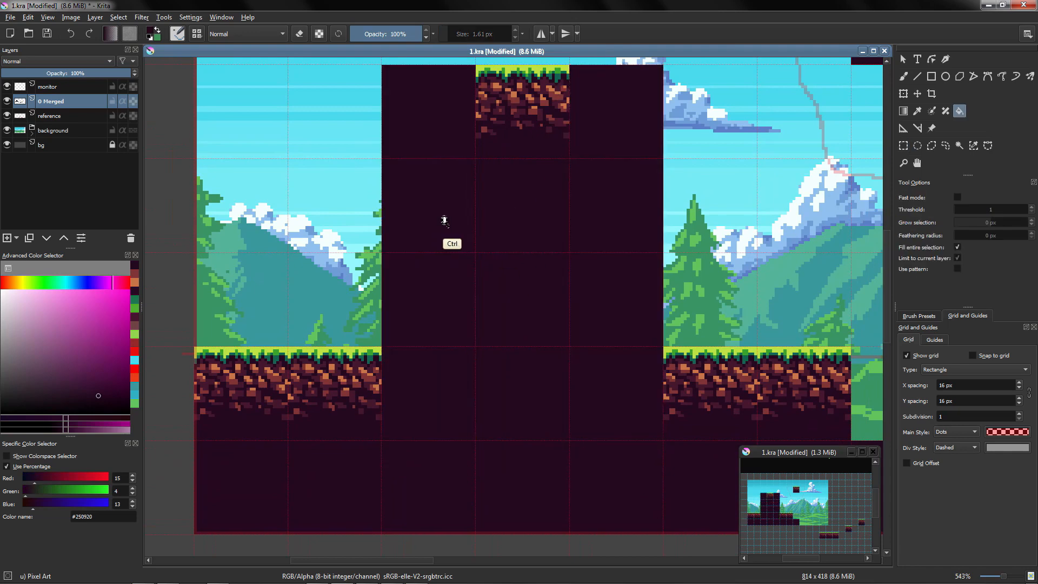
left_click_drag(444, 220, 444, 255)
Step: Fill the gap beside the second ground section, above the end of the bottom row, with the dark dirt colour and deselect
left_click_drag(550, 292, 344, 246)
left_click_drag(491, 285, 355, 176)
key("ctrl+r")
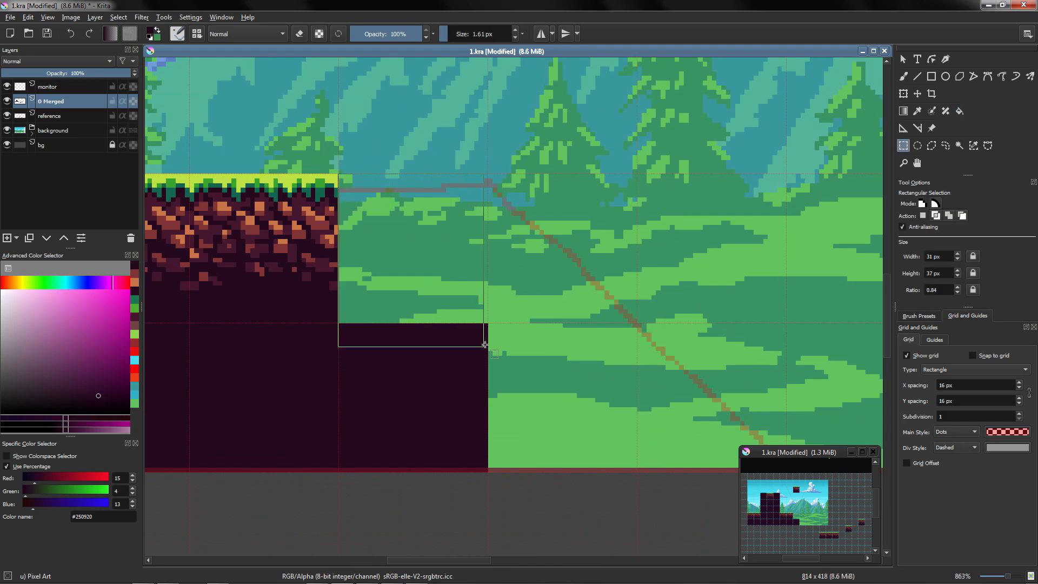
left_click_drag(485, 344, 489, 425)
key("f")
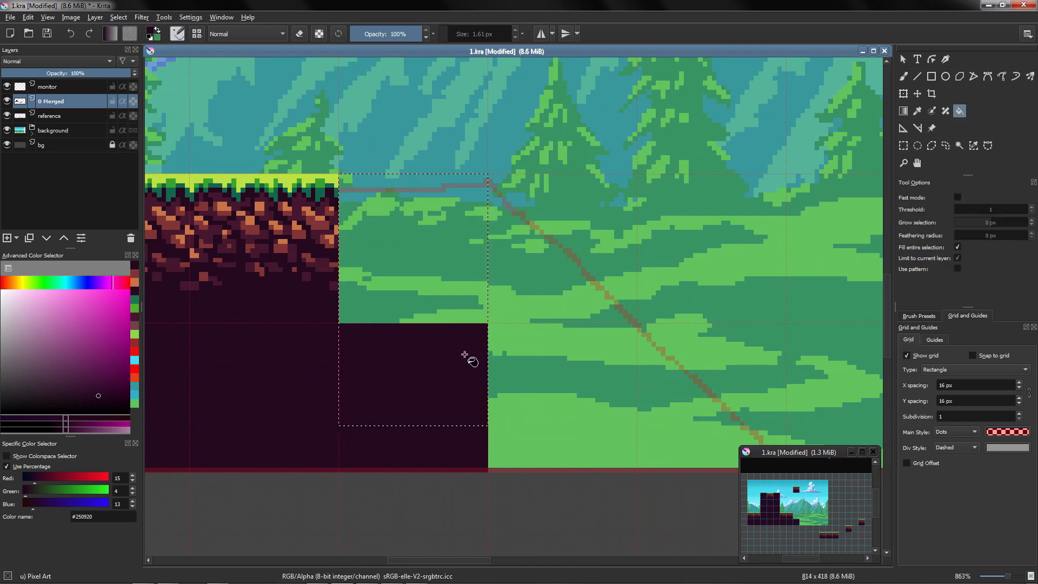
left_click(458, 275)
key("ctrl+shift+a")
Step: Fill a 32 × 32 px square directly below the floating tile with the dark dirt colour
left_click_drag(437, 243, 466, 362)
left_click_drag(439, 275, 463, 228)
left_click_drag(509, 170, 587, 260)
key("ctrl+r")
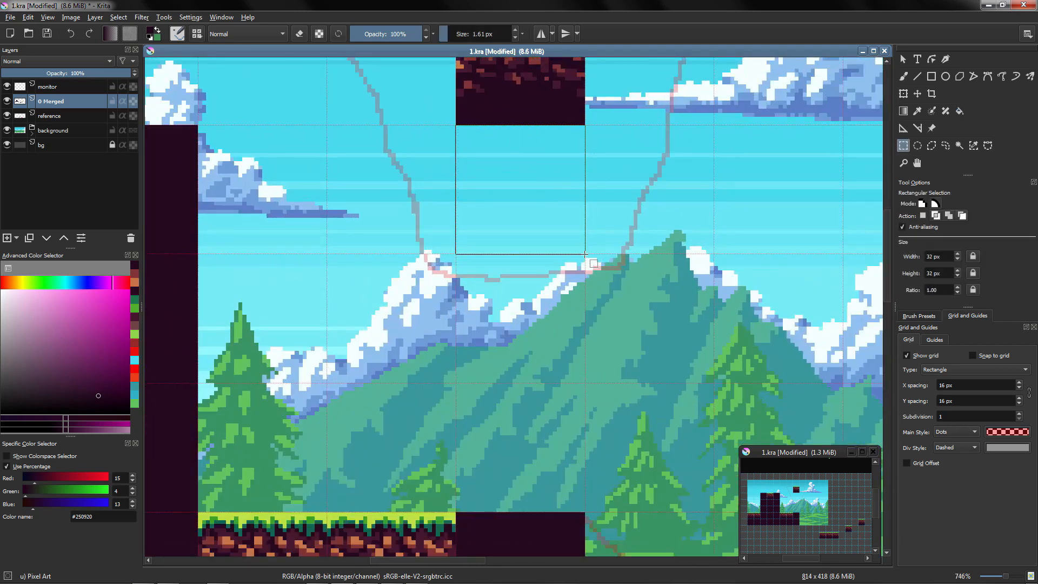
key("f")
left_click(554, 229)
left_click_drag(554, 230, 539, 297)
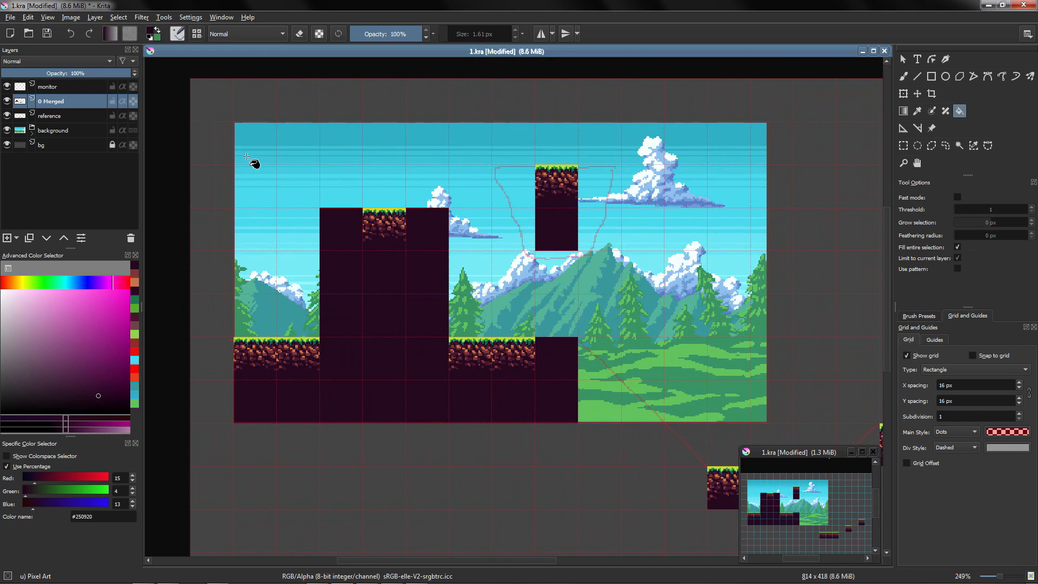
Step: Try outlining the tiled part of the level with a freehand magenta brush line
key("b")
left_click(113, 302)
left_click_drag(219, 228, 266, 104)
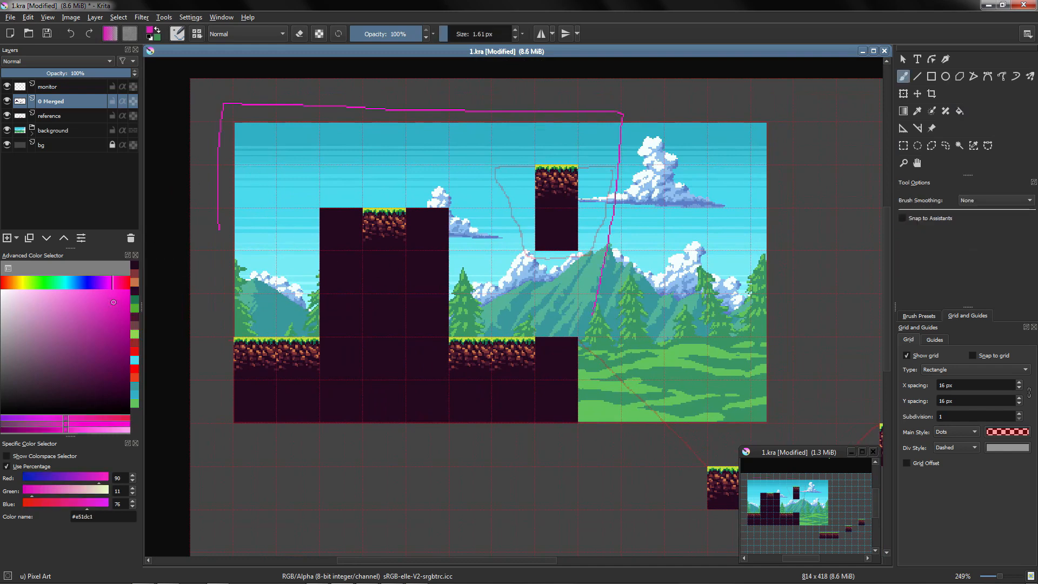
left_click_drag(496, 312, 399, 199)
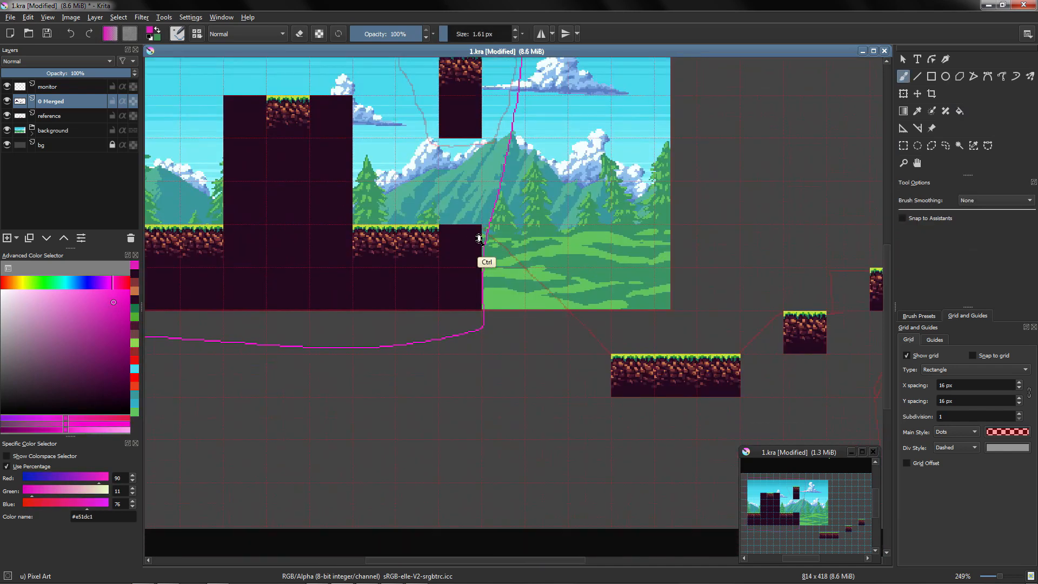
left_click_drag(479, 241, 506, 262)
mouse_move(506, 261)
left_mouse_down()
mouse_move(417, 271)
mouse_move(235, 234)
mouse_move(280, 169)
mouse_move(590, 315)
mouse_move(603, 338)
left_mouse_up()
key("ctrl+z")
mouse_move(461, 281)
left_mouse_down()
mouse_move(521, 269)
mouse_move(514, 259)
left_mouse_up()
mouse_move(514, 259)
left_mouse_down()
mouse_move(461, 274)
mouse_move(410, 238)
left_mouse_up()
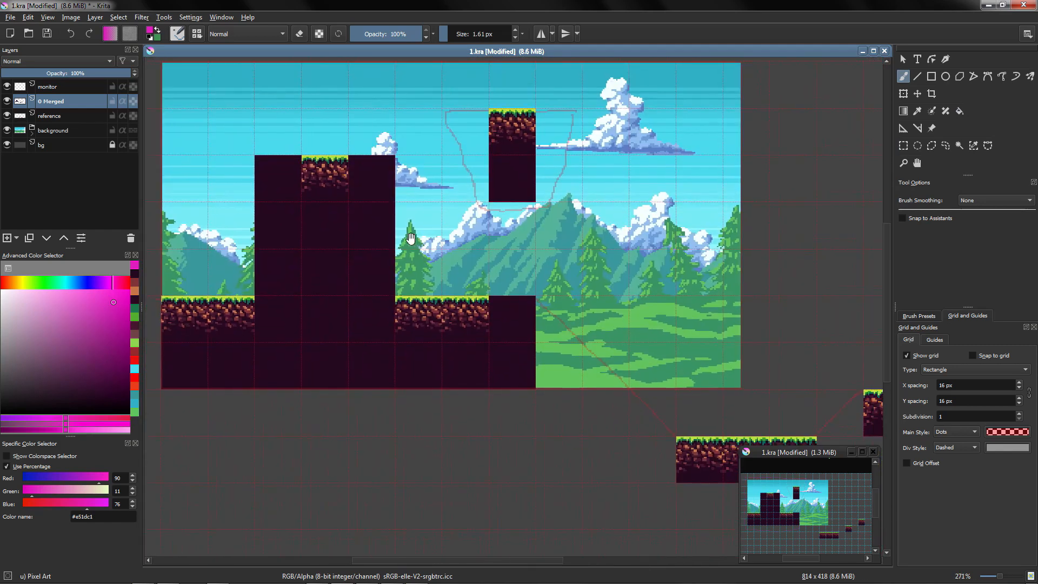
left_click_drag(467, 209, 448, 198)
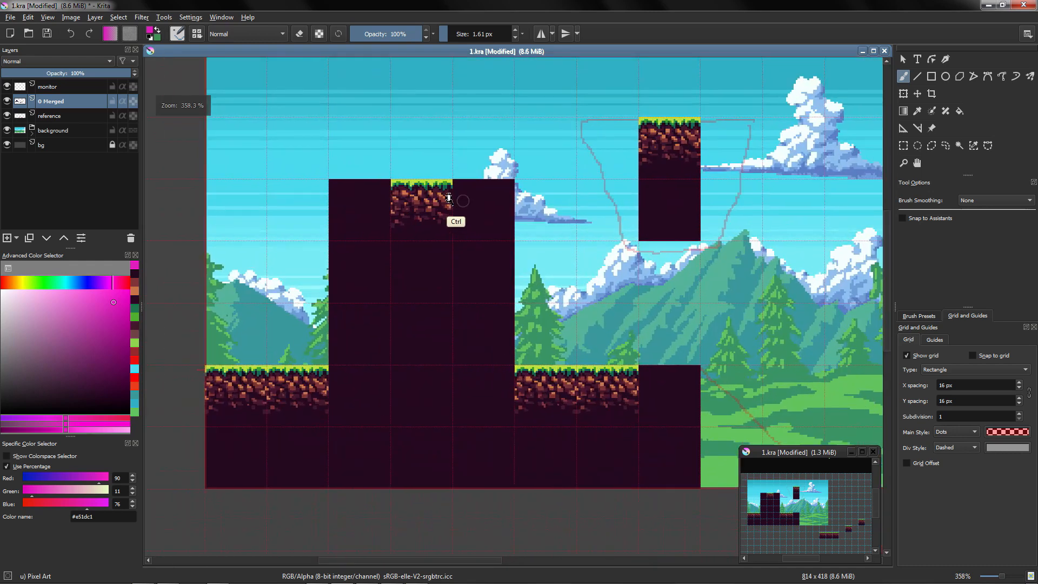
Step: Move the reference layer above the merged tile layer and sample the dark dirt colour #250920 from the raised block
left_click(74, 117)
key("ctrl+Page_Up")
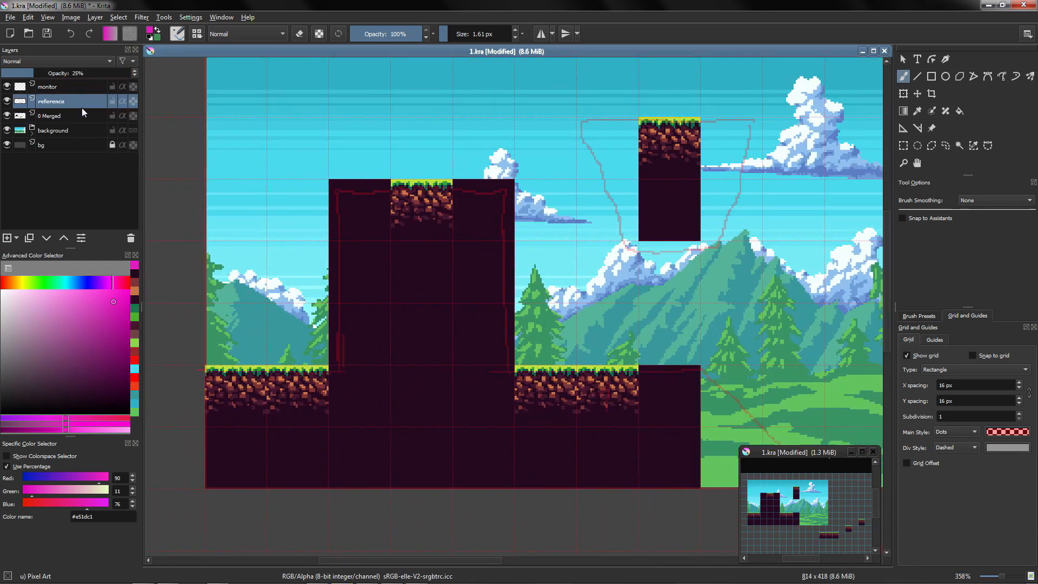
left_click(477, 205, "ctrl")
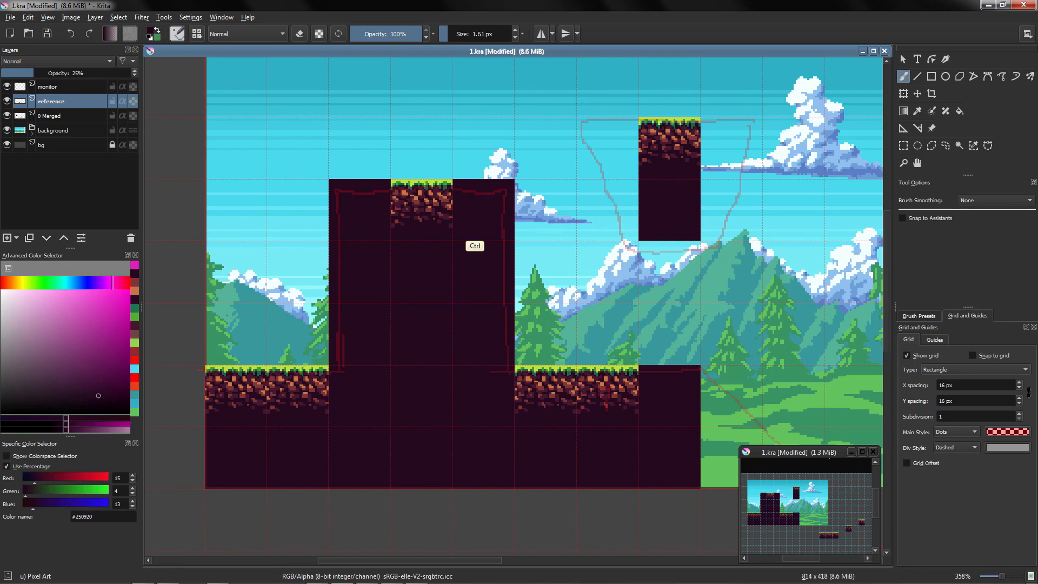
left_click_drag(475, 216, 538, 226)
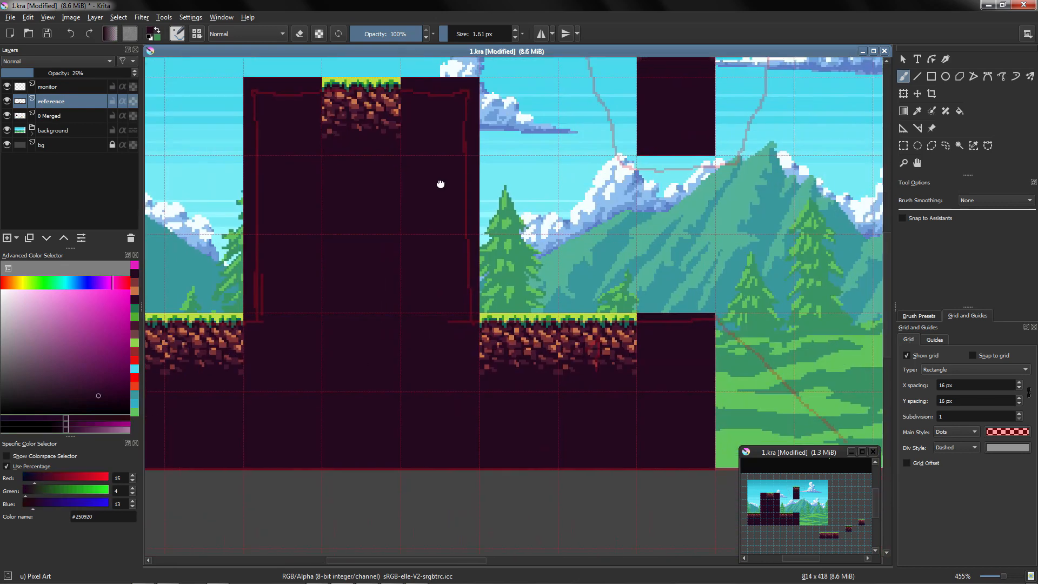